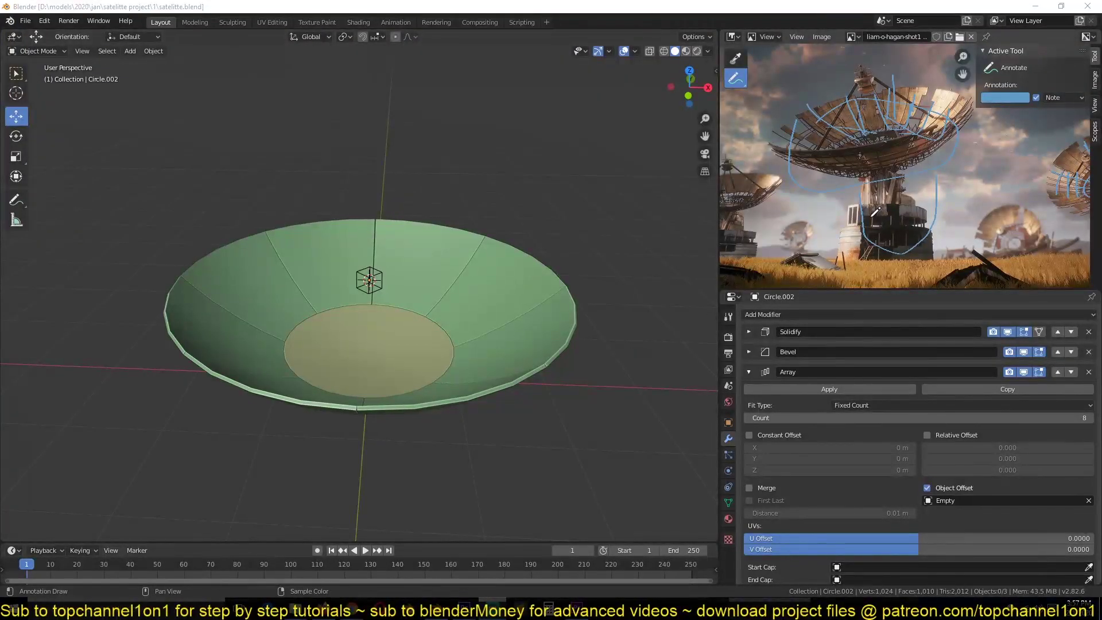
- Zoom the reference photo and draw a blue annotation stroke across its support frame
scroll(868, 205, "down", 3)
scroll(870, 207, "up", 2)
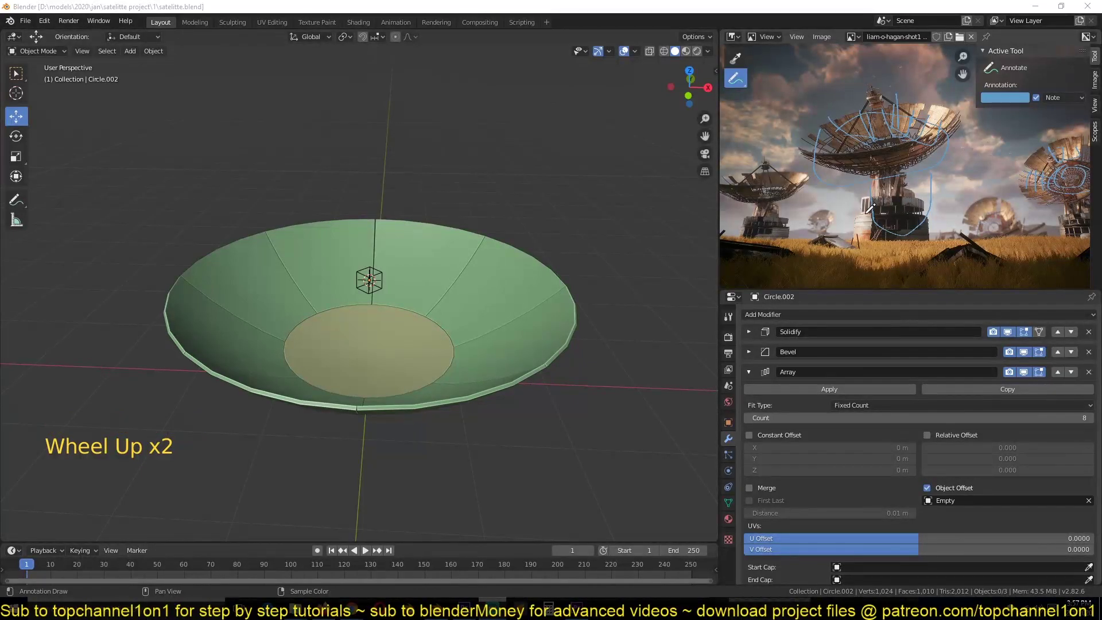
scroll(869, 207, "up", 4)
scroll(870, 207, "down", 1)
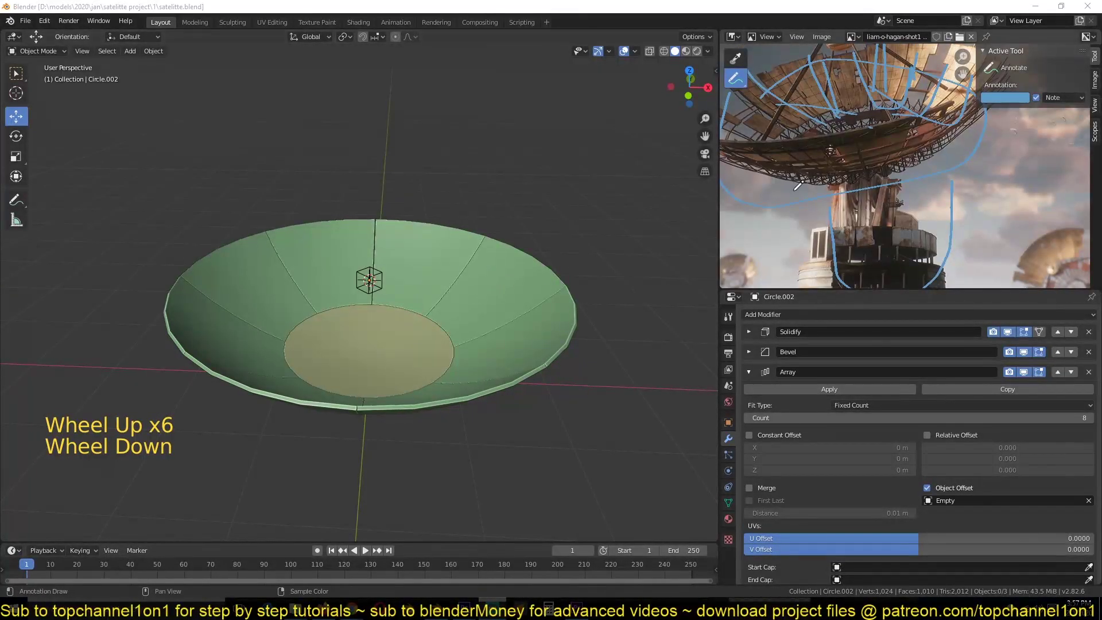
scroll(864, 164, "up", 2)
left_click_drag(820, 120, 846, 173)
left_click_drag(894, 127, 796, 137)
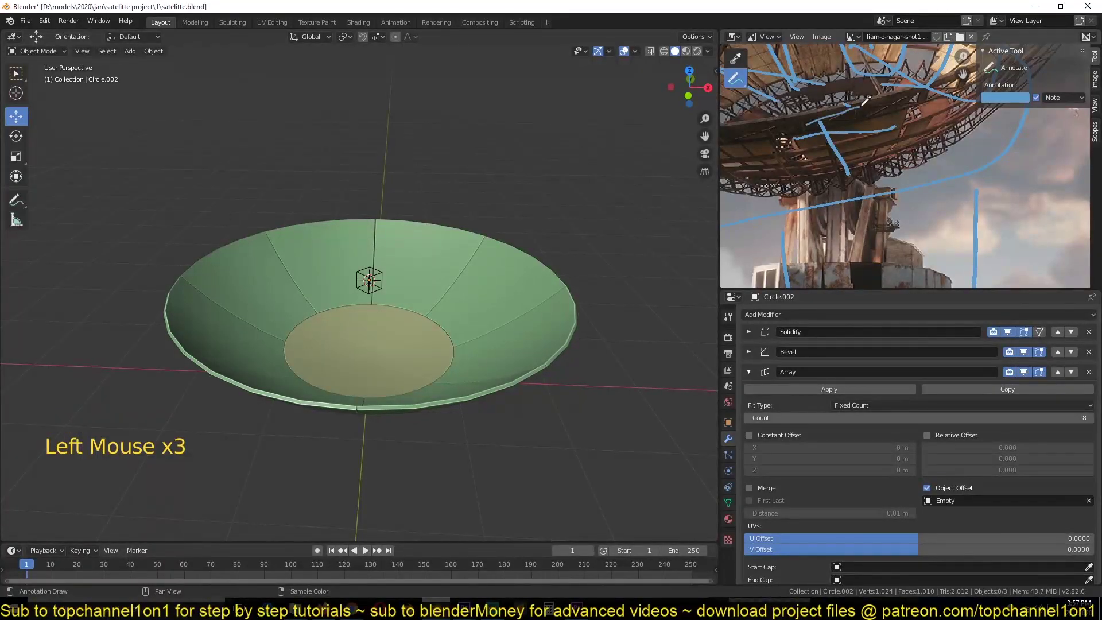
- Switch the 3D viewport to front view
key("KP_1")
scroll(543, 349, "up", 3)
scroll(543, 349, "down", 1)
- Select the dish and enter Edit Mode on its mesh
left_click(553, 349)
middle_click_drag(553, 349, 456, 387)
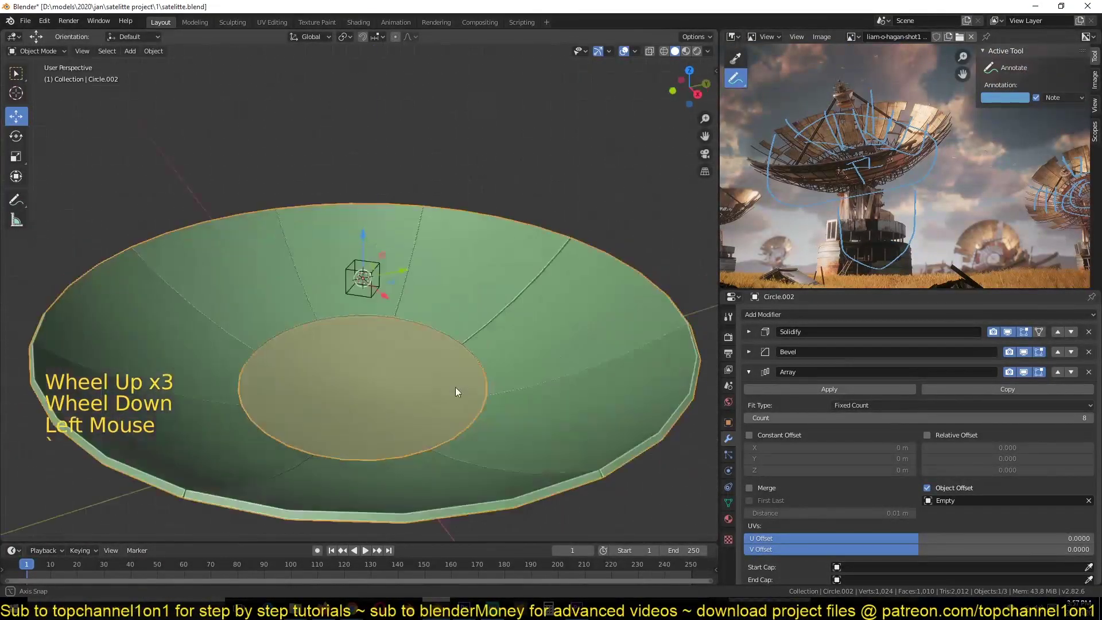
key("grave")
key("Tab")
middle_click_drag(454, 304, 589, 342)
key("grave")
- Switch to vertex select in top view and add another annotation stroke on the reference photo
key("1")
key("KP_7")
scroll(422, 316, "down", 1)
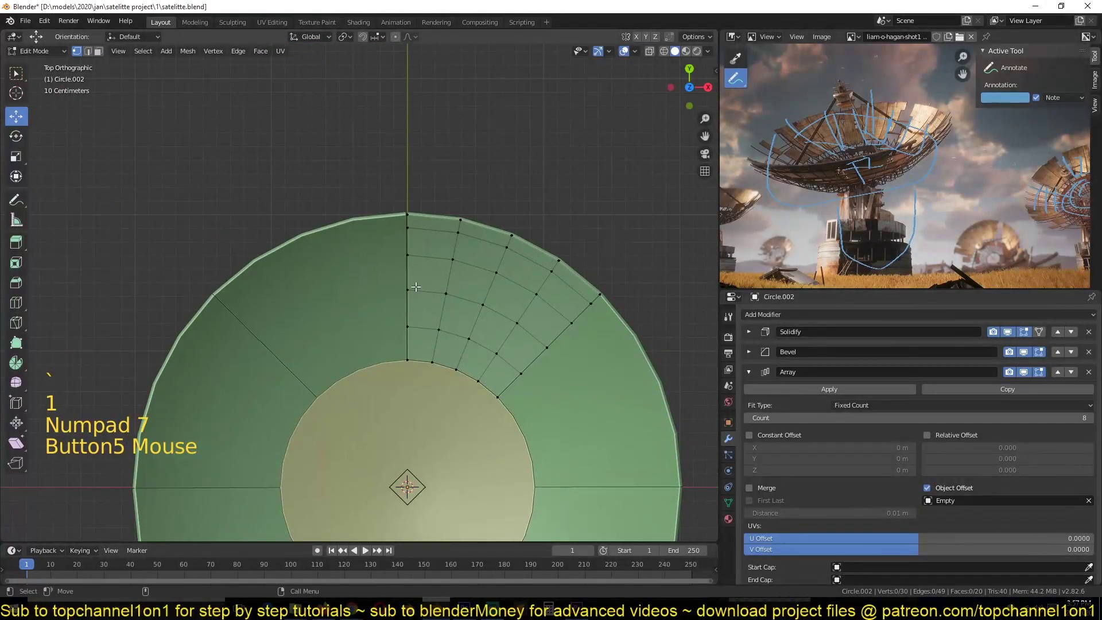
key("1")
scroll(948, 134, "up", 5)
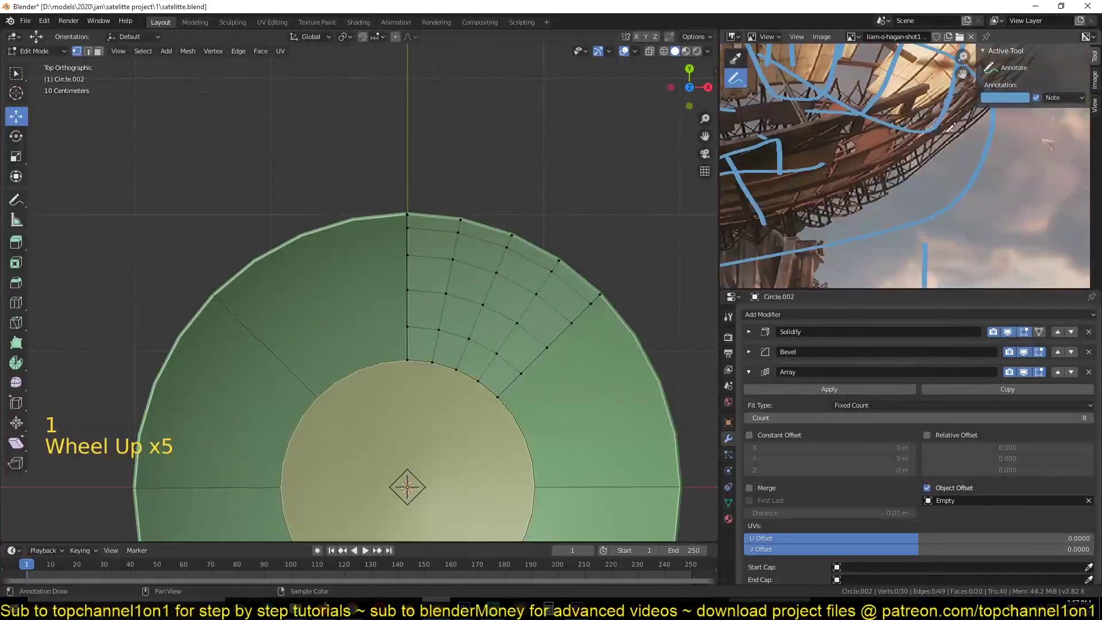
scroll(920, 122, "down", 2)
left_click_drag(884, 164, 903, 161)
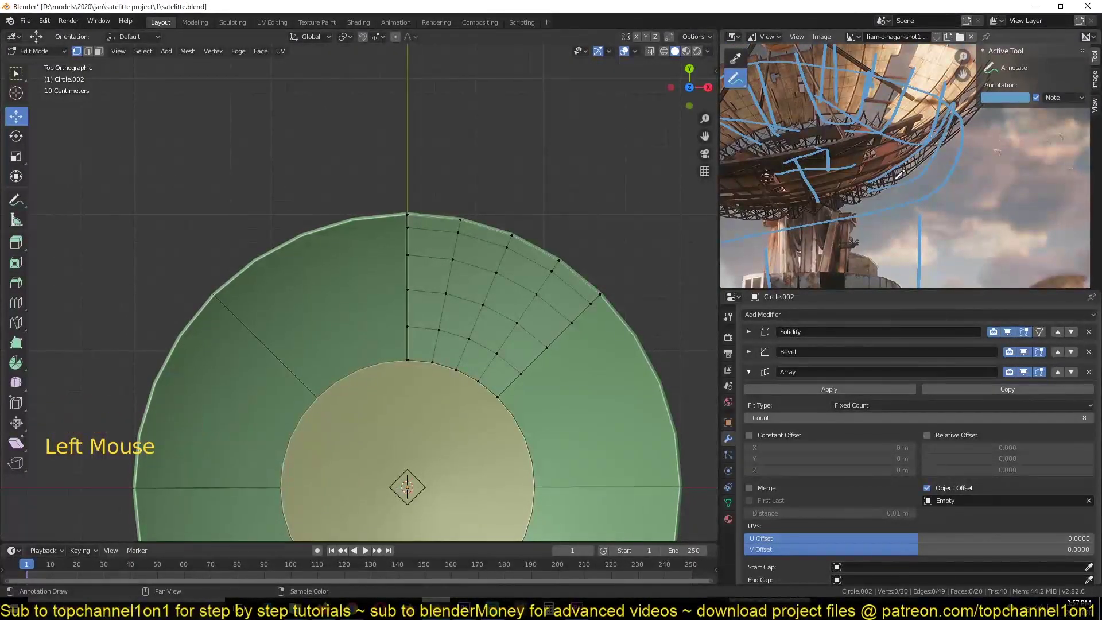
- Select one radial edge loop of the dish, duplicate it and separate it into its own object
key("1")
left_click(408, 215)
middle_click_drag(433, 278, 333, 383)
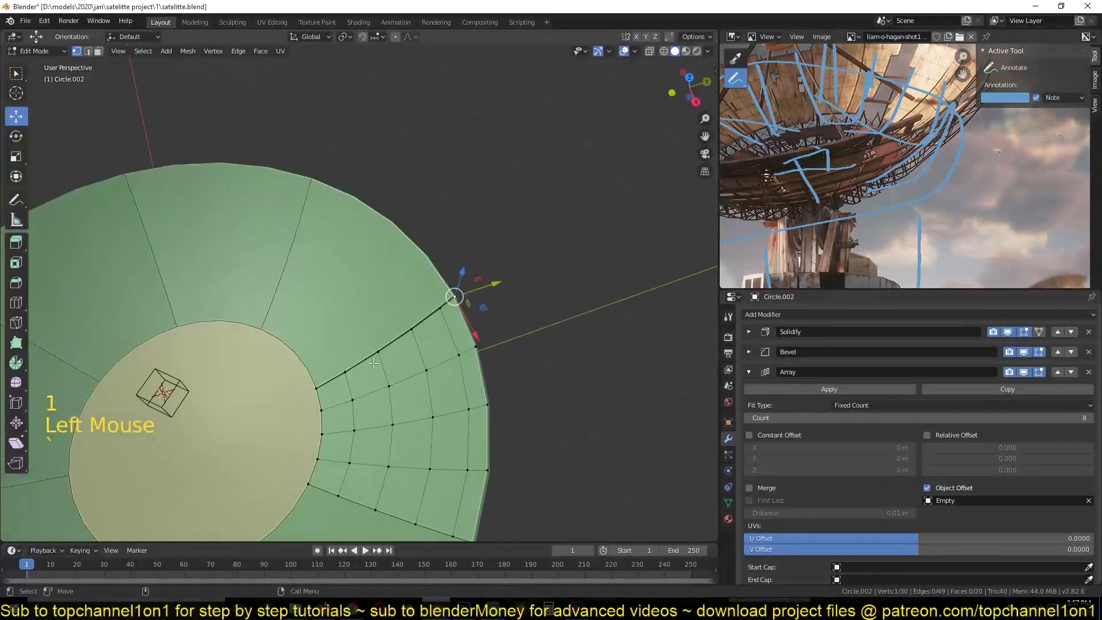
left_click(330, 385, "alt")
key("shift+d")
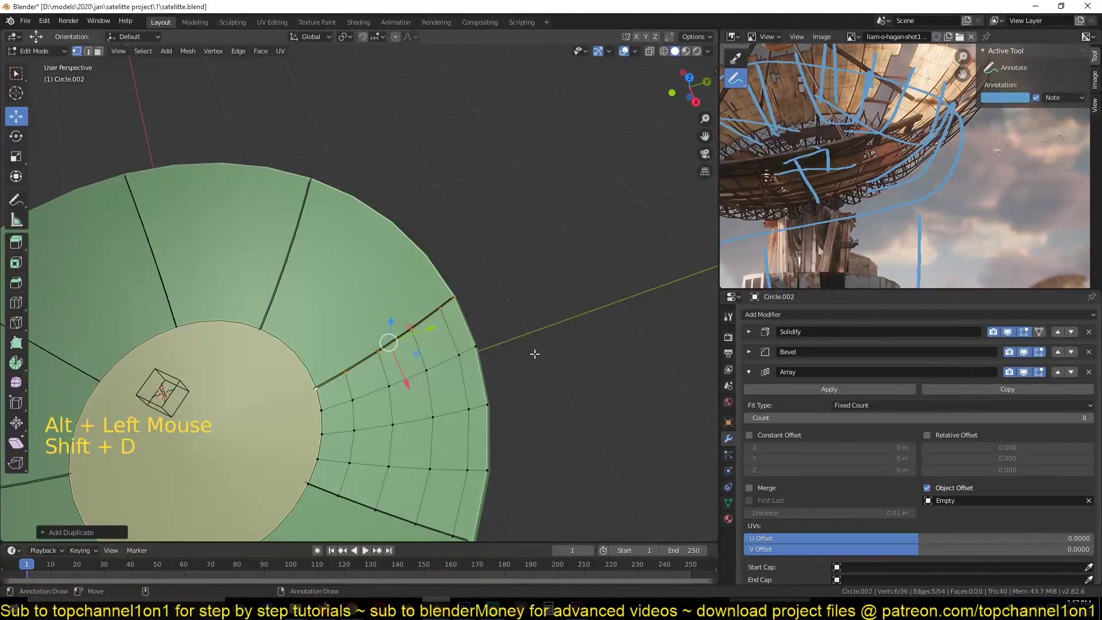
key("p")
left_click(535, 354)
- Back in Object Mode, hide the dish and select the new Circle.003 curve
key("Tab")
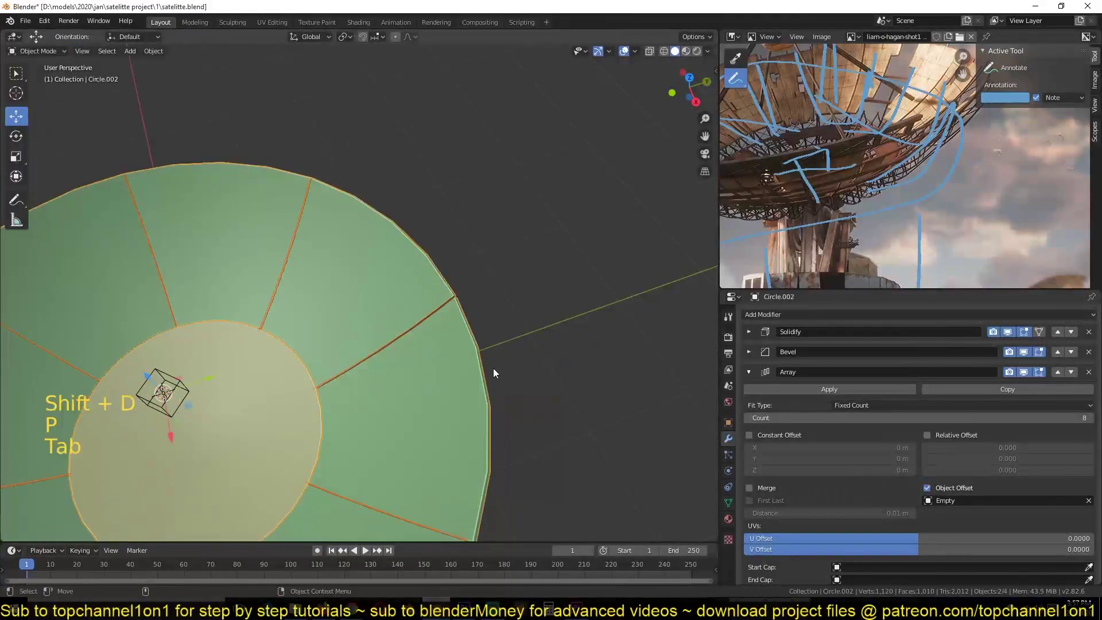
middle_click_drag(494, 367, 422, 311)
key("grave")
left_click(414, 299)
key("h")
left_click(417, 326)
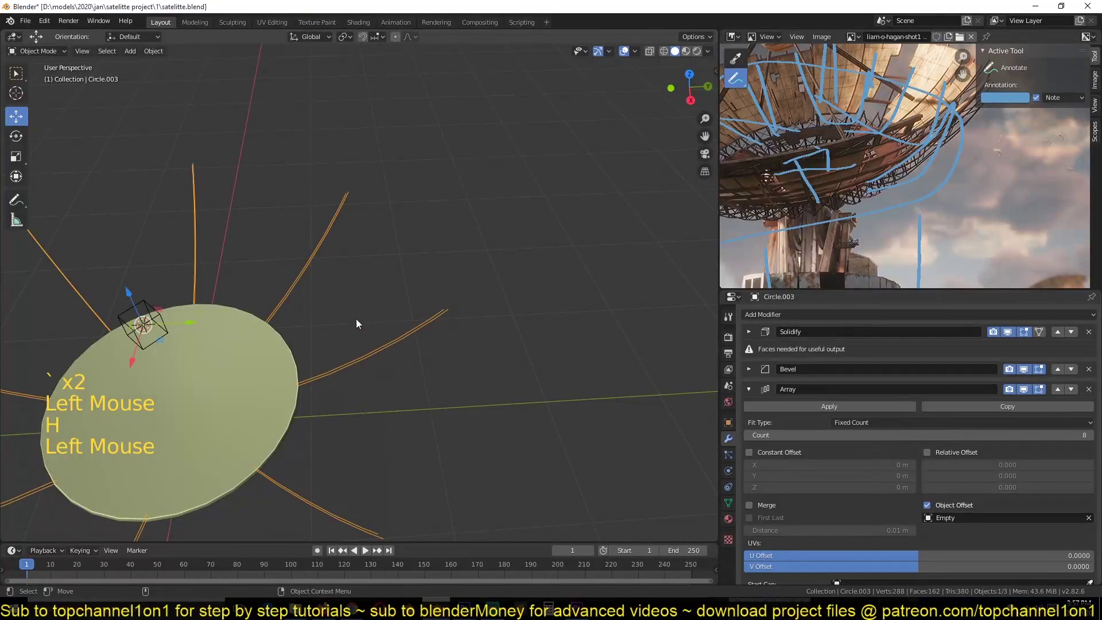
- Edit Circle.003 with all six vertices selected, checking it from top and right views
key("KP_1")
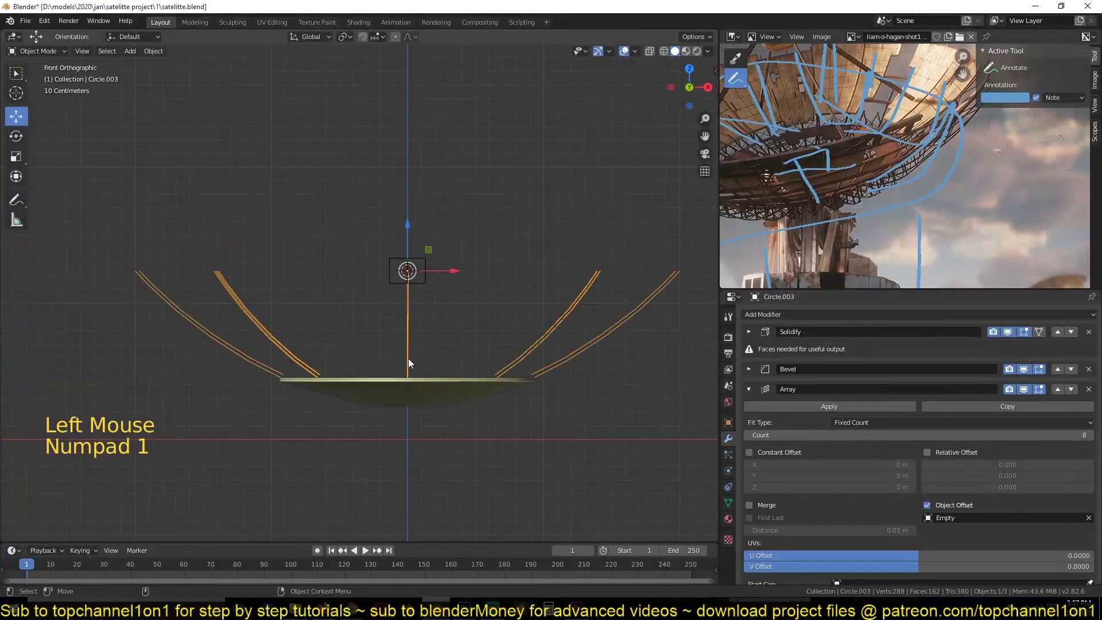
key("KP_7")
scroll(411, 362, "up", 2)
key("Tab")
key("a")
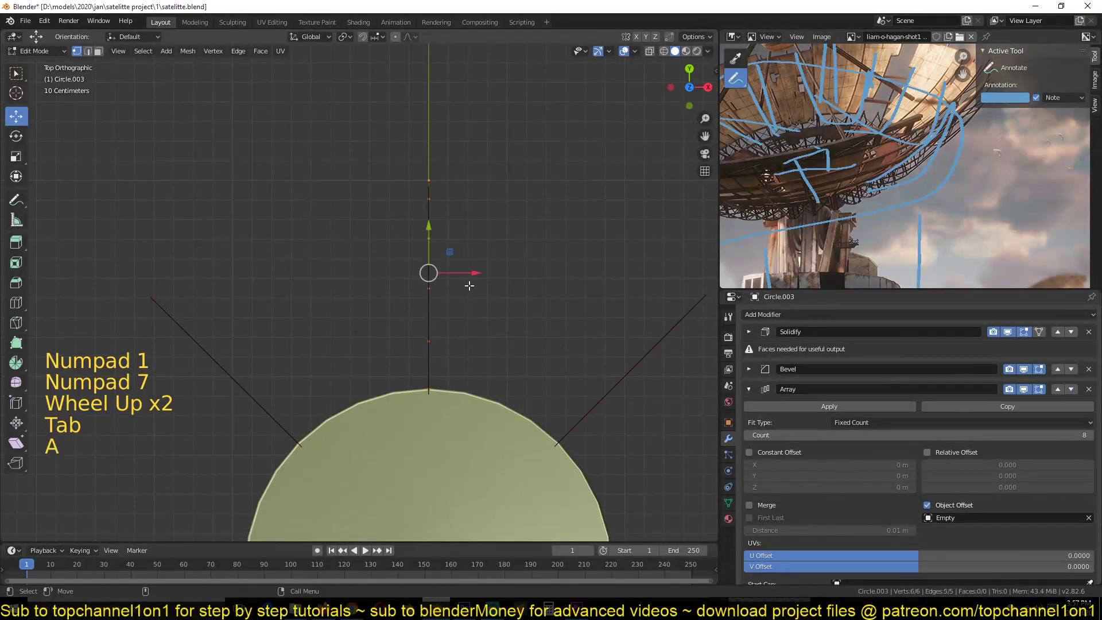
key("KP_3")
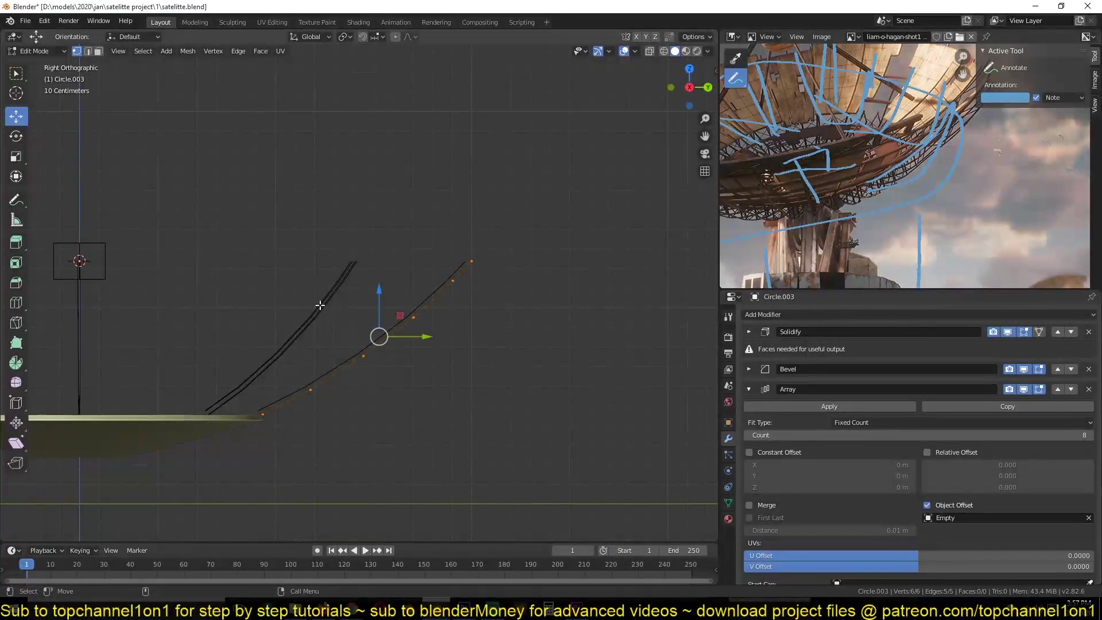
scroll(290, 418, "down", 6)
key("KP_7")
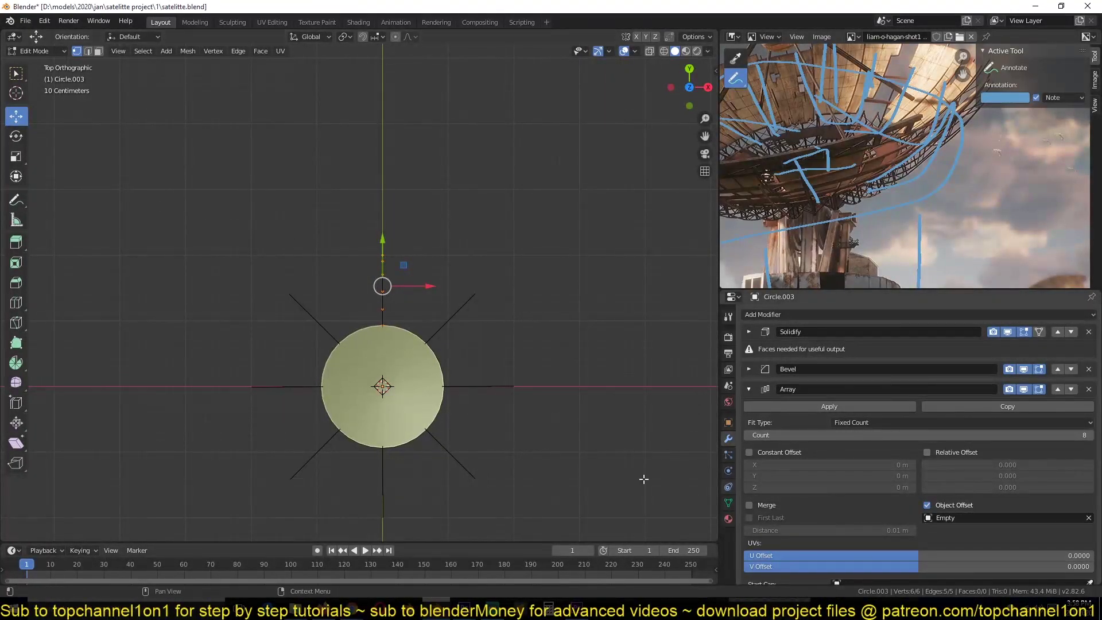
scroll(551, 342, "up", 5)
key("KP_3")
- Extrude the rib edge into a flat strip of faces
scroll(479, 347, "up", 4)
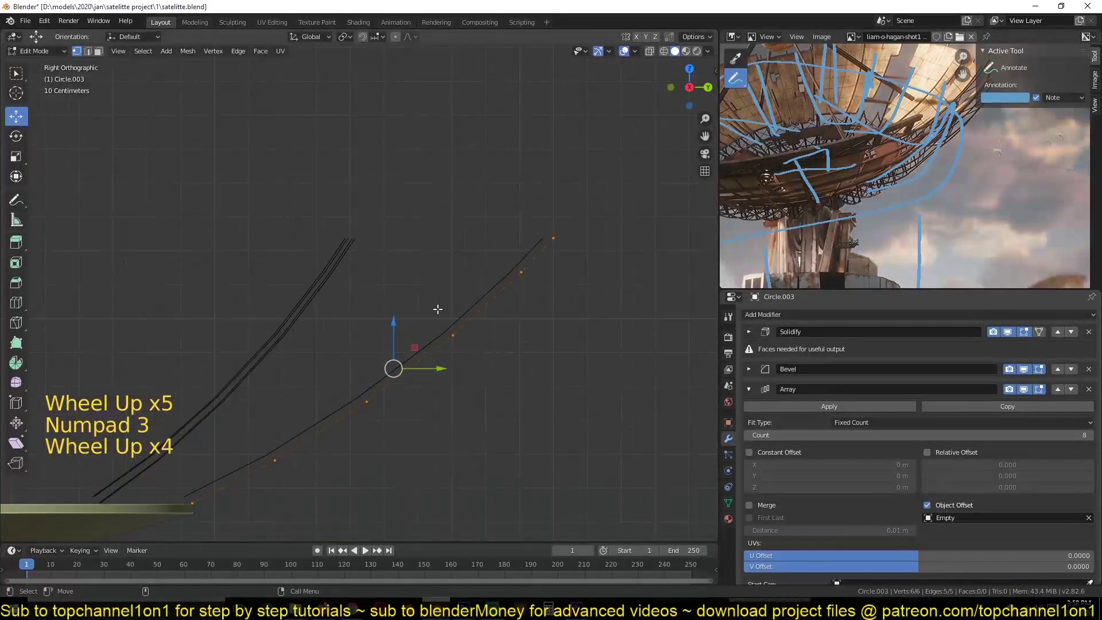
key("e")
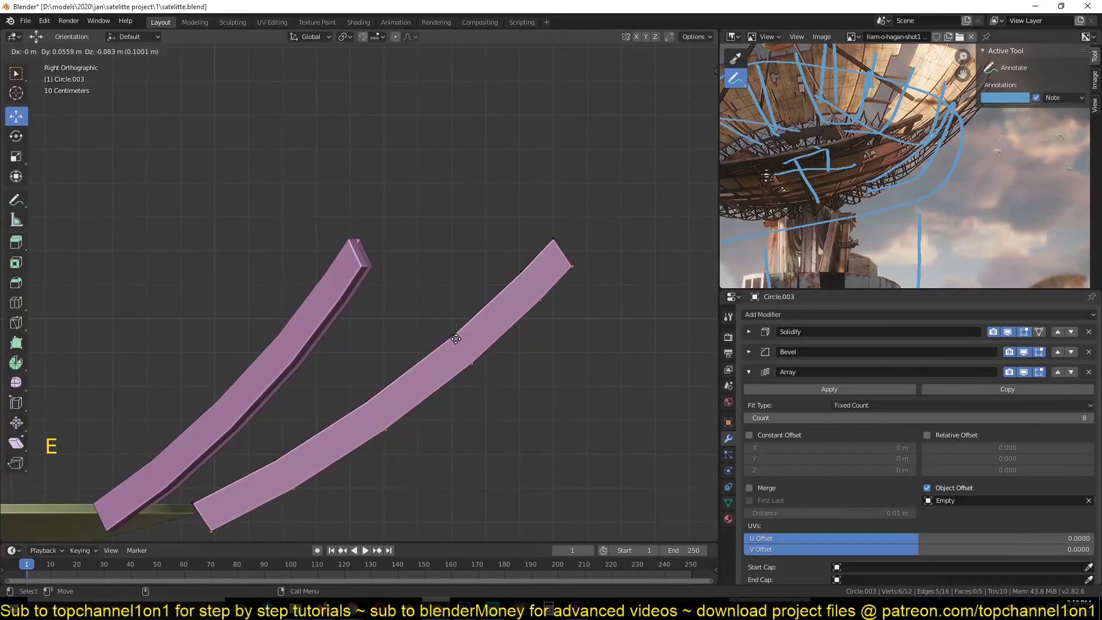
left_click(456, 340)
- Switch the viewport to wireframe shading and begin rotating the strip slightly
key("Tab")
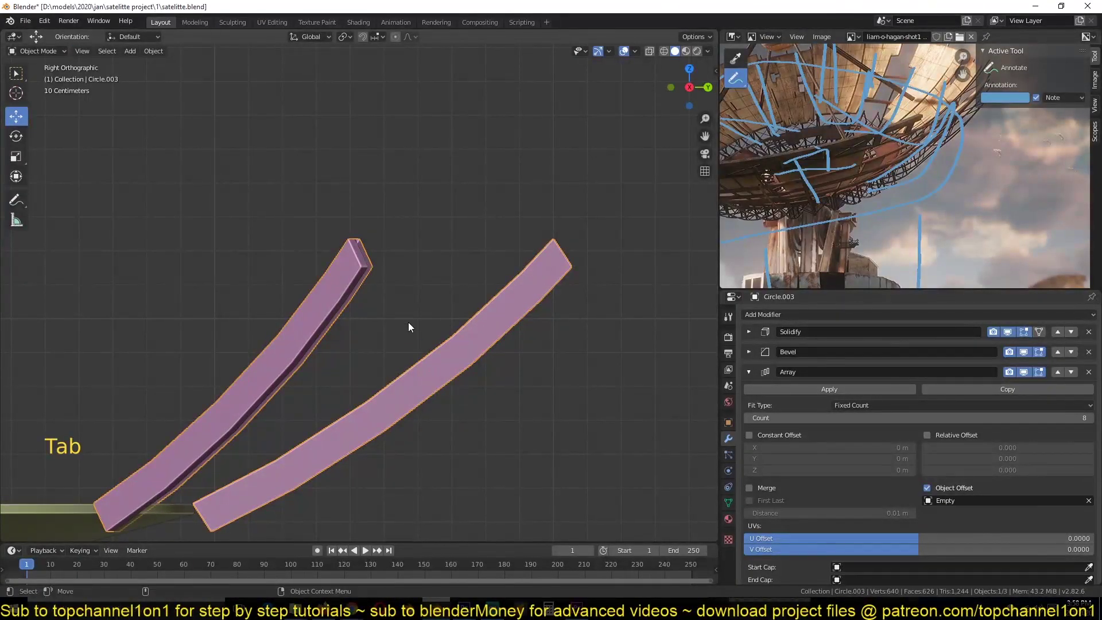
key("Tab")
key("z")
left_click(319, 320)
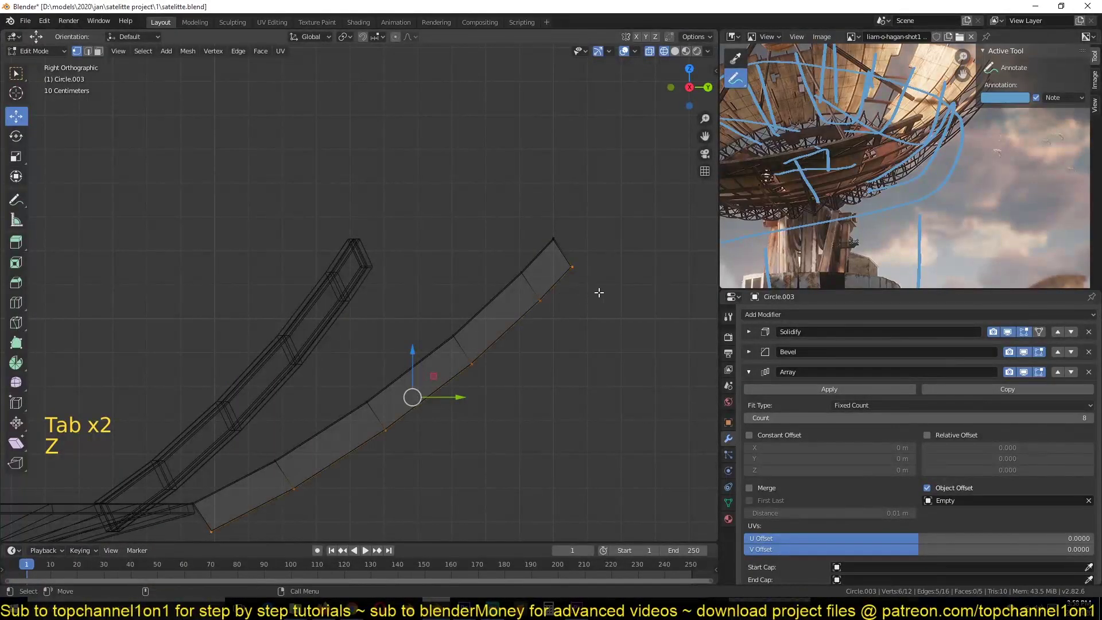
key("r")
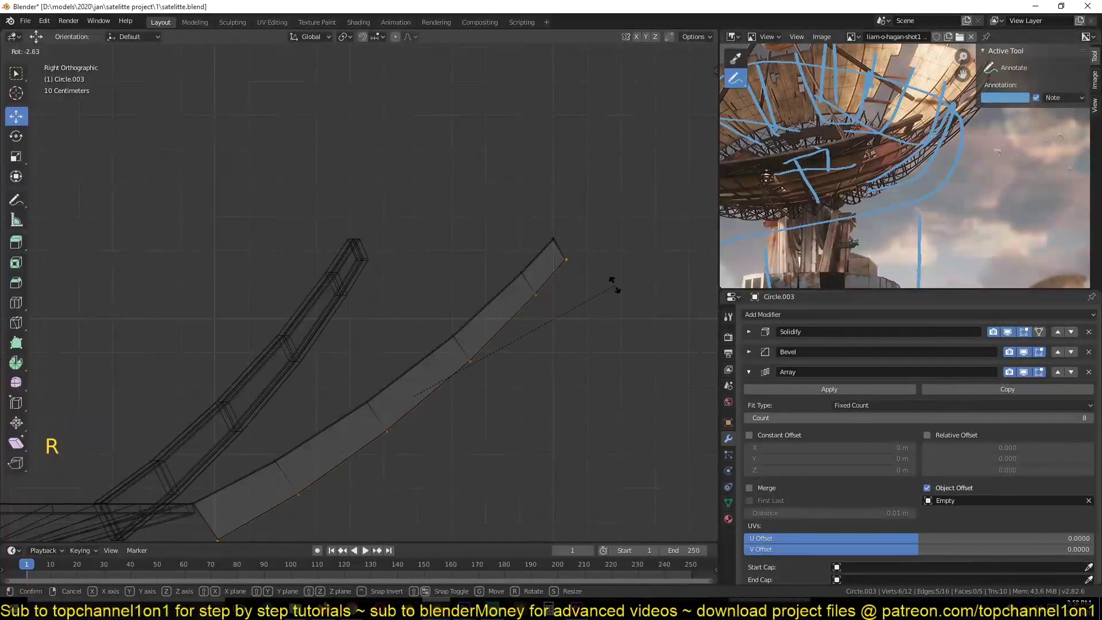
- Confirm the strip's slight tilt and bring its lower end into view
left_click(613, 275)
scroll(849, 190, "down", 3)
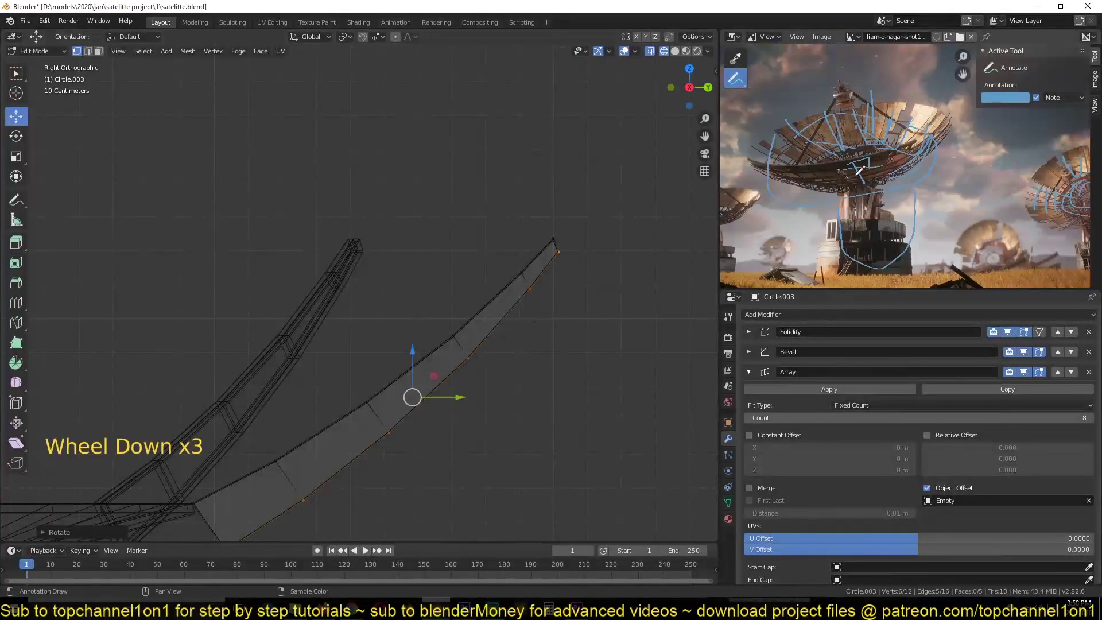
middle_click_drag(850, 189, 884, 174)
scroll(827, 199, "up", 5)
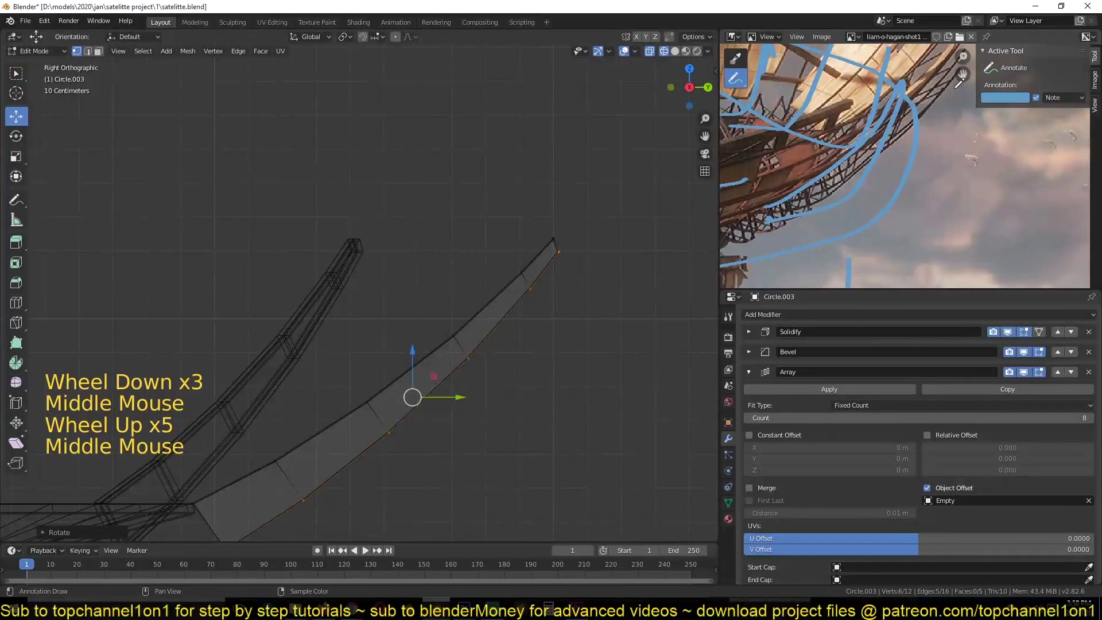
scroll(958, 83, "down", 3)
middle_click(433, 324)
middle_click_drag(433, 324, 469, 249)
middle_click_drag(414, 393, 500, 320)
- Extrude two more segments inward from the strip's lower end edge
left_click(373, 405)
middle_click_drag(356, 372, 315, 353)
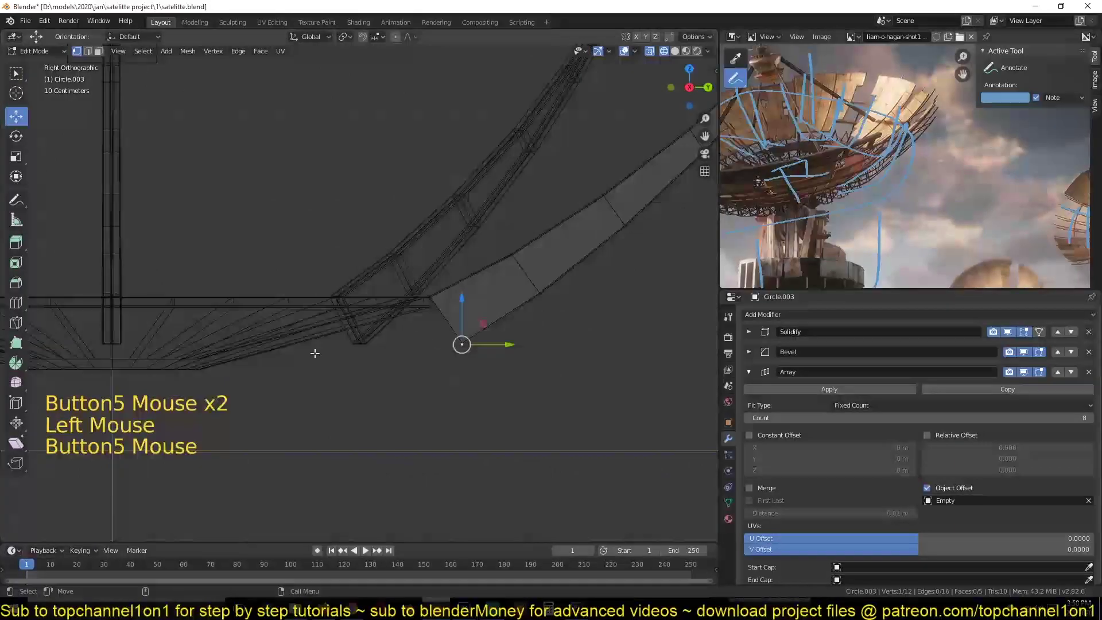
left_click(425, 300, "shift")
key("e")
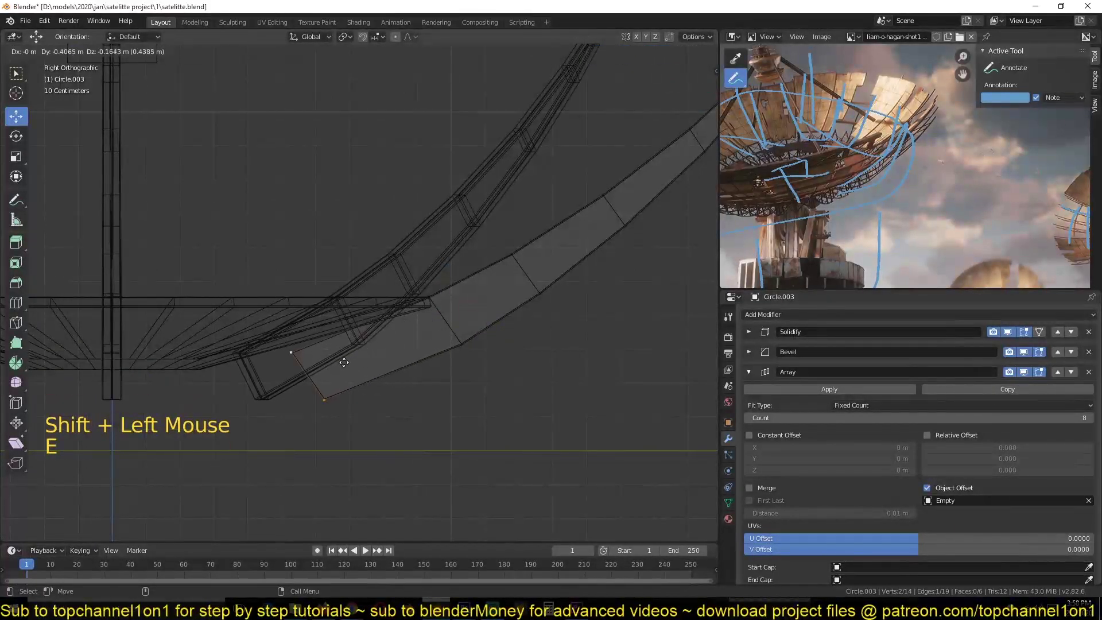
left_click(345, 363)
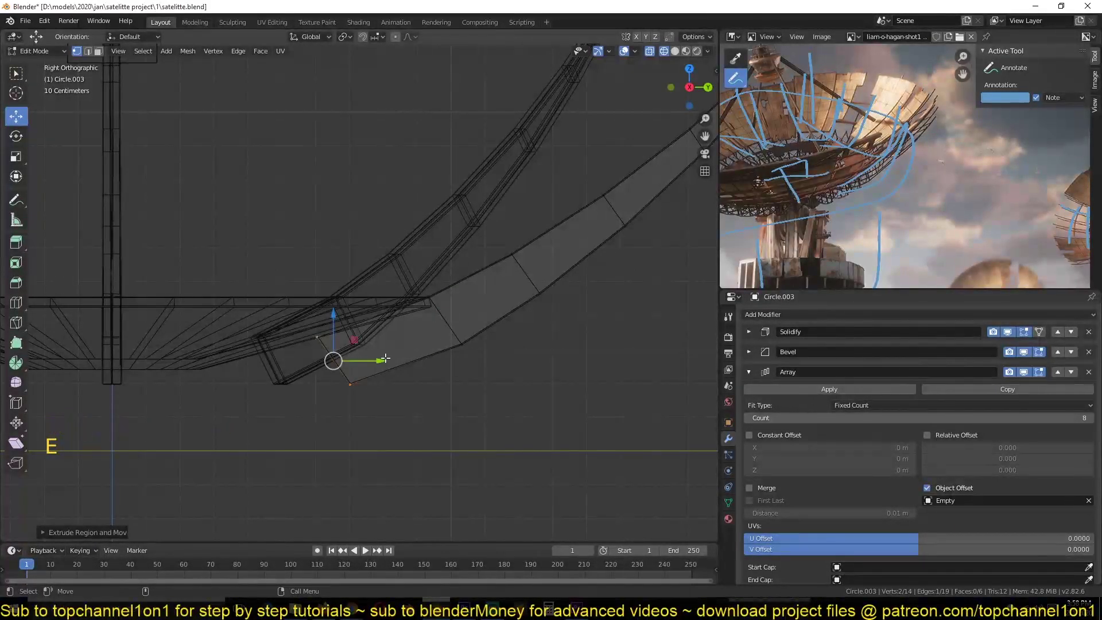
key("e")
left_click(241, 399)
- Move a vertex of the new segment further down and left, then leave Edit Mode
left_click(359, 394)
key("g")
left_click(241, 418)
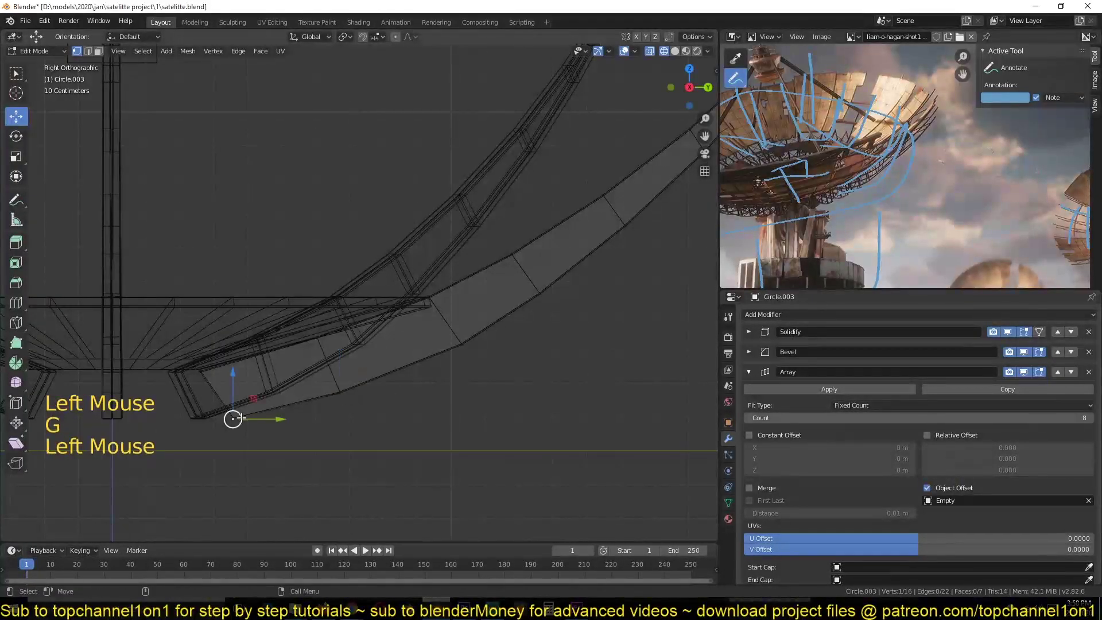
key("g")
key("Tab")
- Draw blue guide strokes tracing the support struts on the reference photo
key("z")
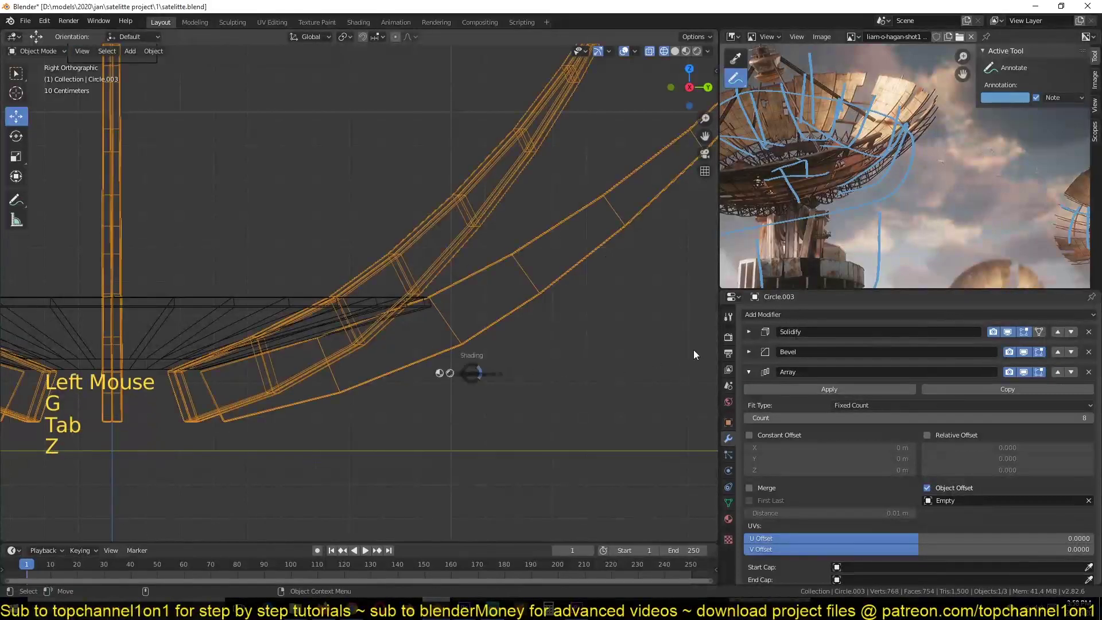
scroll(535, 370, "down", 4)
mouse_move(535, 371)
middle_mouse_down()
mouse_move(408, 410)
mouse_move(416, 425)
mouse_move(525, 386)
middle_mouse_up()
scroll(864, 162, "up", 3)
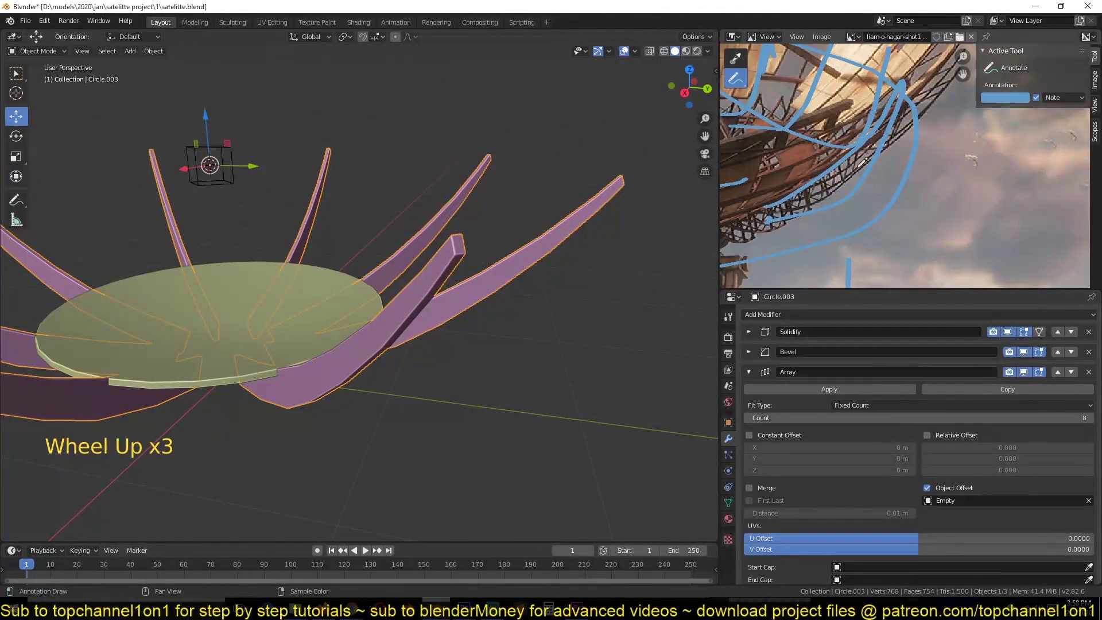
mouse_move(950, 152)
left_mouse_down()
mouse_move(888, 275)
mouse_move(958, 201)
left_mouse_up()
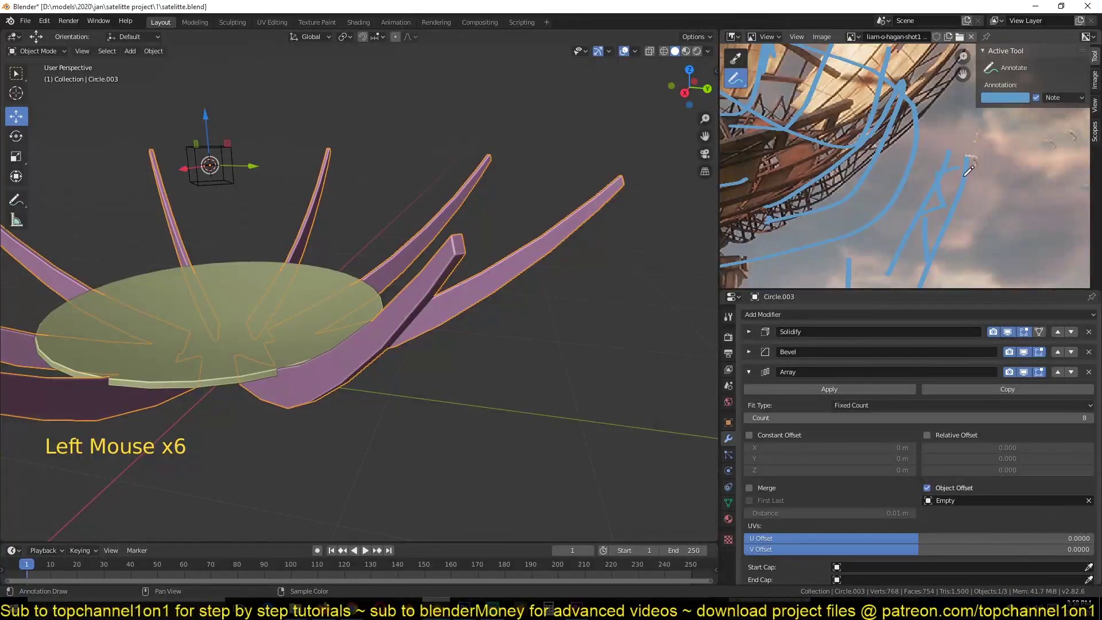
- Select the Circle.003 bar and enter Edit Mode in front view
left_click(501, 285)
key("Tab")
scroll(501, 285, "up", 2)
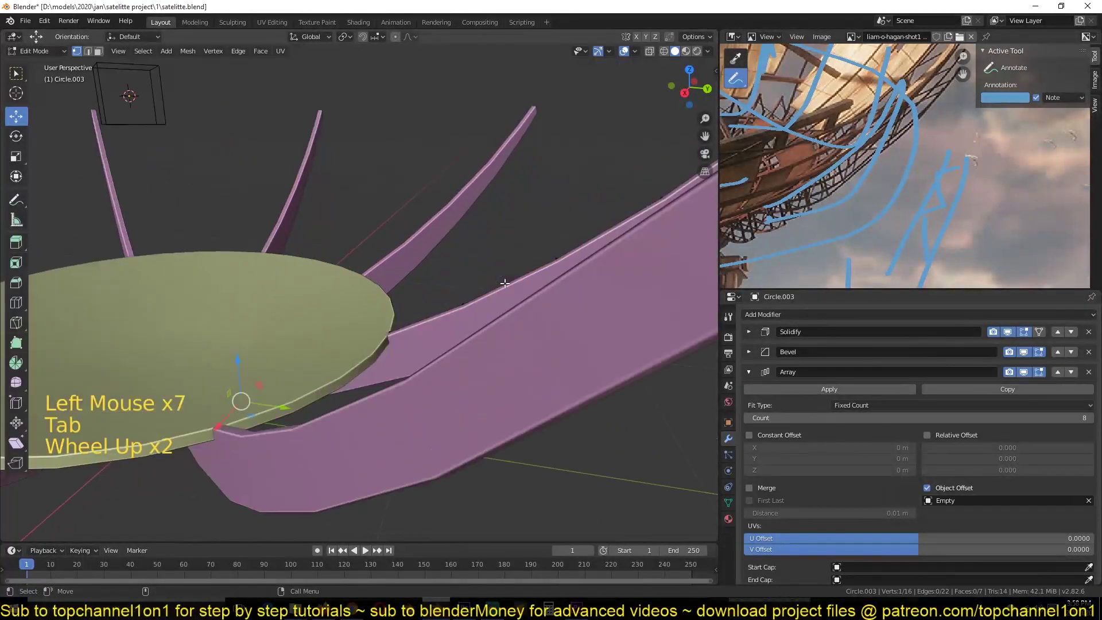
key("KP_1")
scroll(460, 320, "up", 3)
scroll(466, 317, "down", 3)
- Select all, isolate the bar in local view, and hide its Array, Bevel and Solidify previews
key("a")
key("KP_Divide")
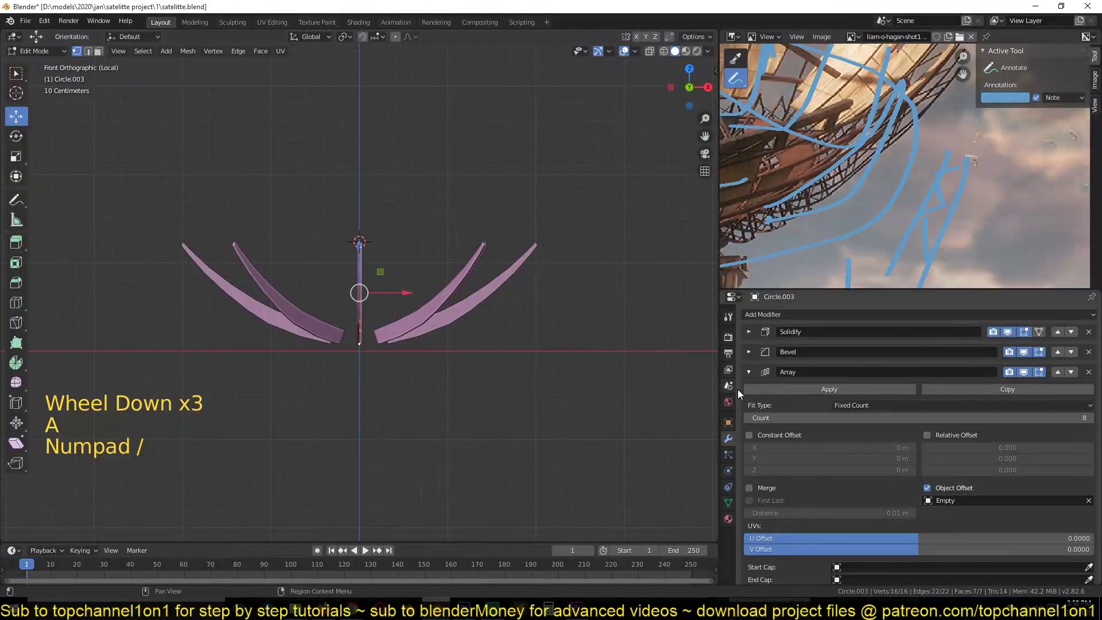
left_click(755, 374)
left_click(1024, 372)
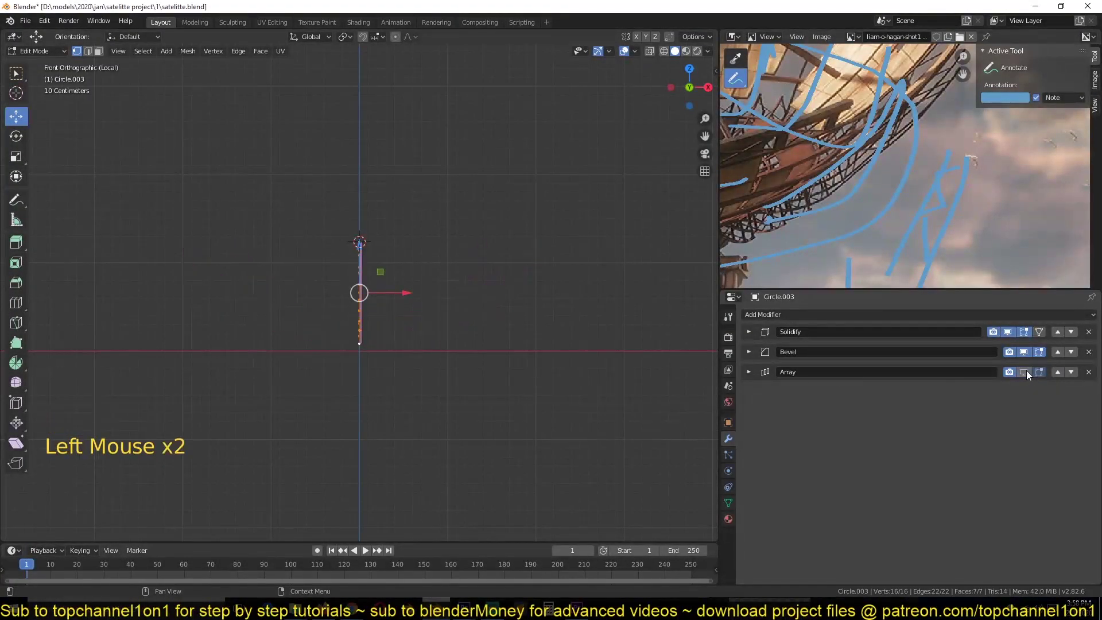
left_click(1023, 352)
left_click(1009, 332)
- Frame the bar from the side and triangulate its strip into 14 faces
key("KP_Decimal")
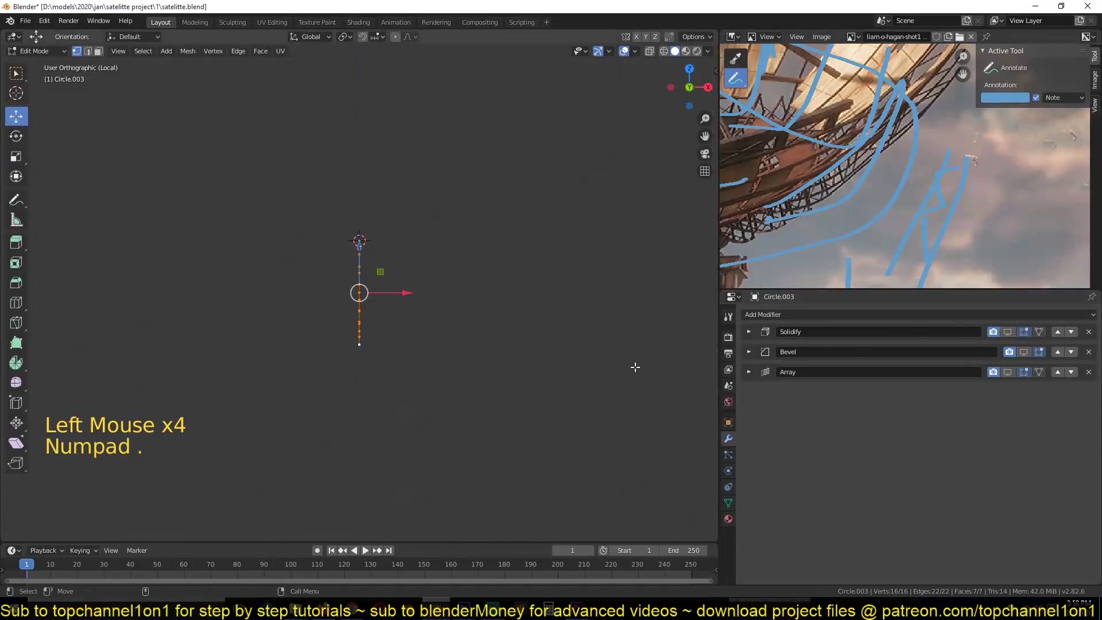
key("KP_1")
key("KP_3")
scroll(516, 391, "up", 3)
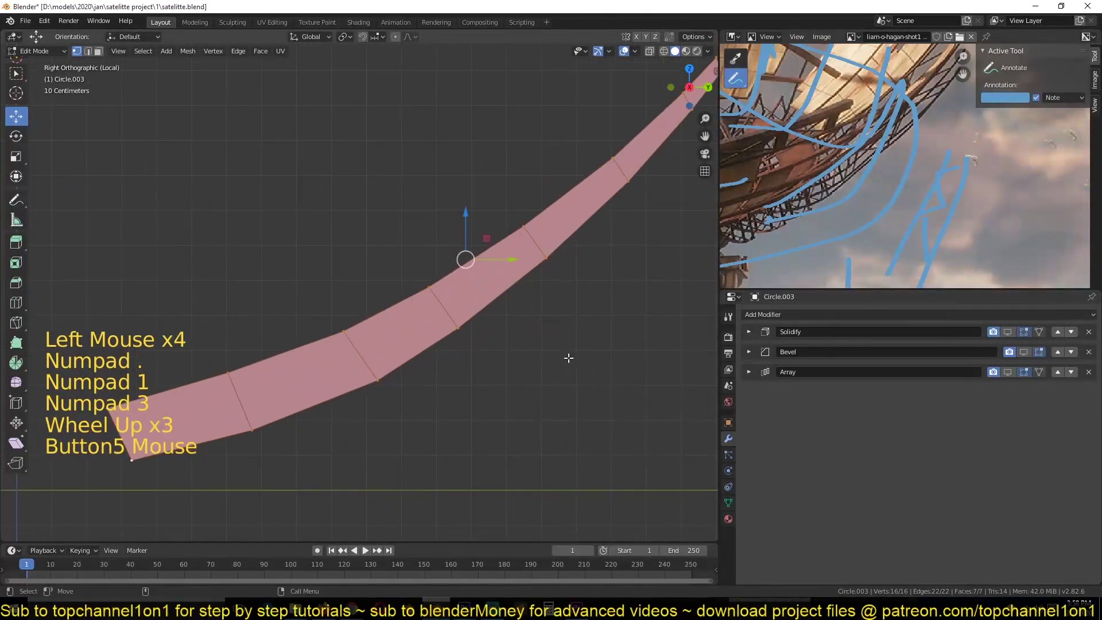
scroll(568, 358, "down", 3)
key("ctrl+t")
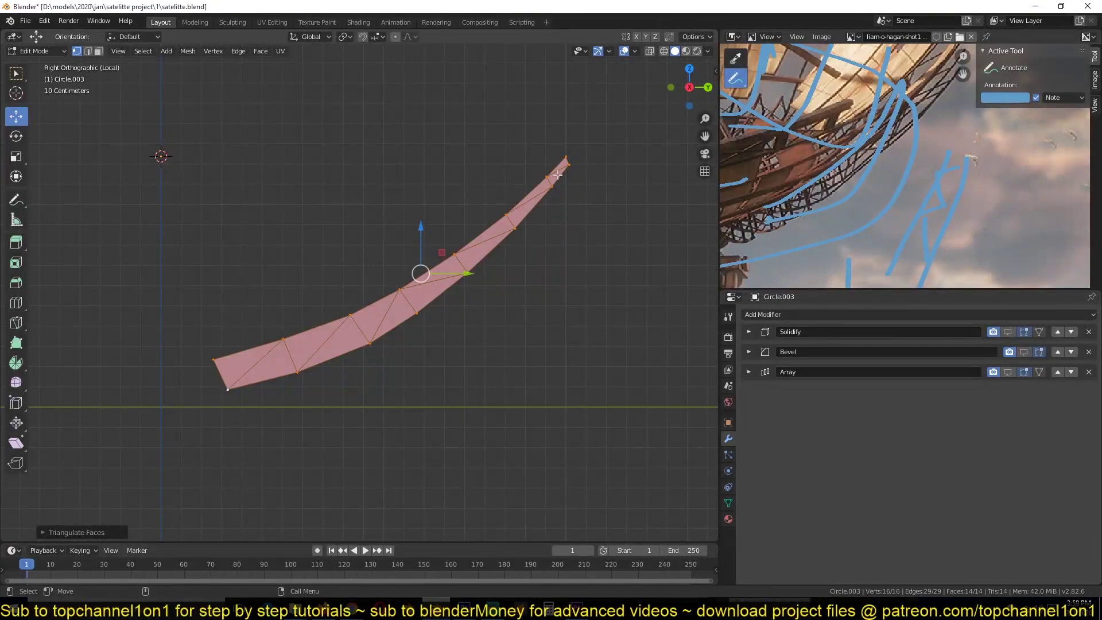
- Inset every triangle individually, delete the centre faces to leave a truss, and return to Object Mode
scroll(333, 310, "up", 3)
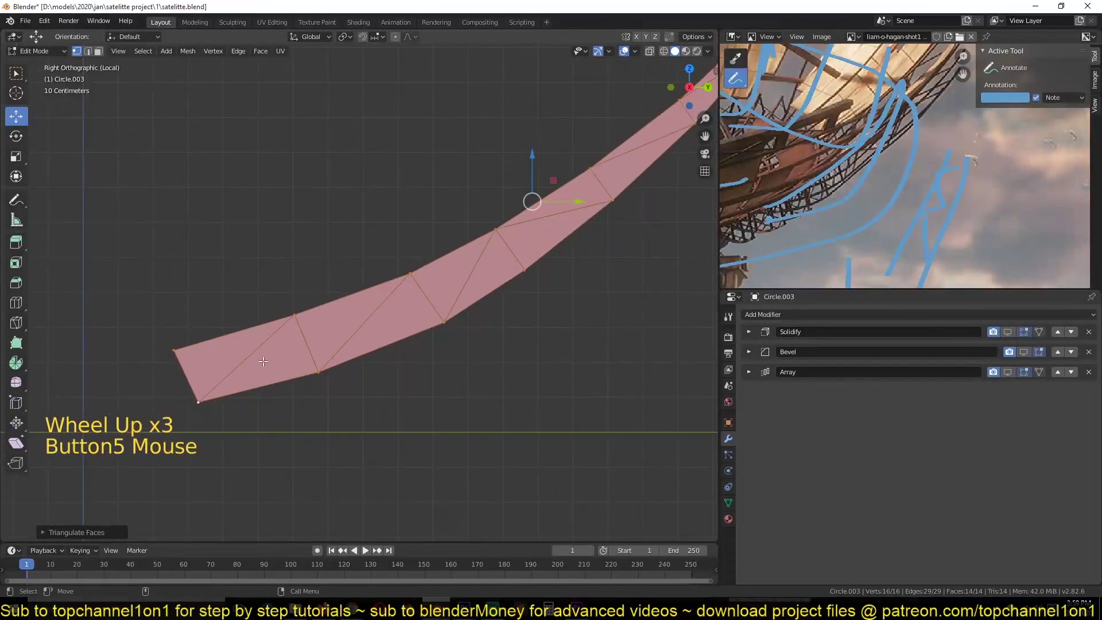
scroll(324, 360, "down", 2)
key("Tab")
key("Tab")
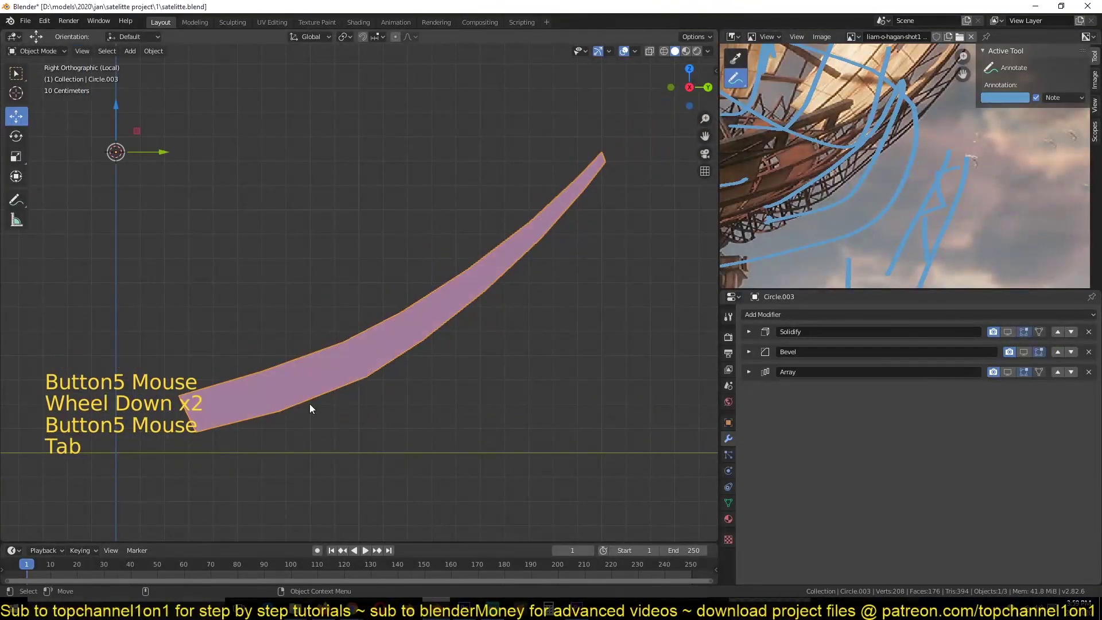
key("alt+a")
key("a")
key("a")
key("a")
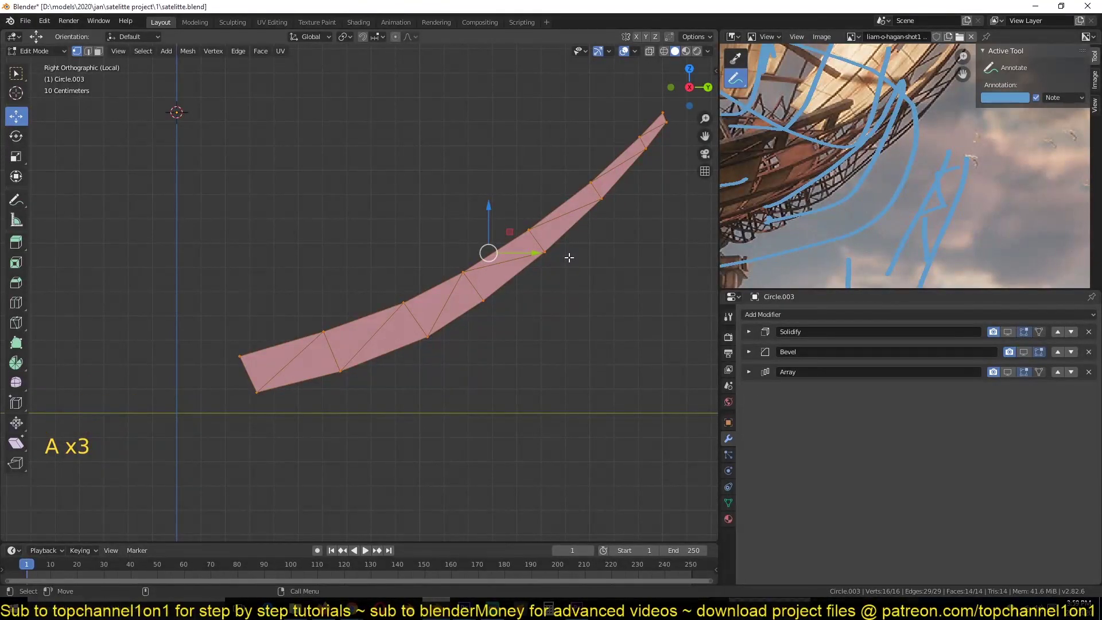
key("i")
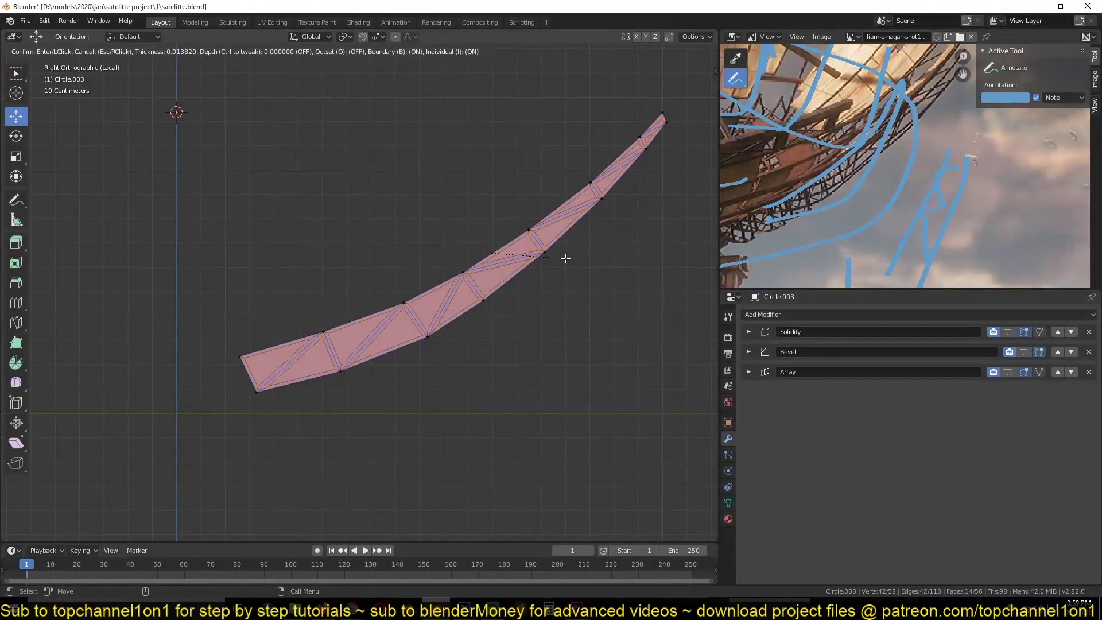
left_click(566, 259)
key("x")
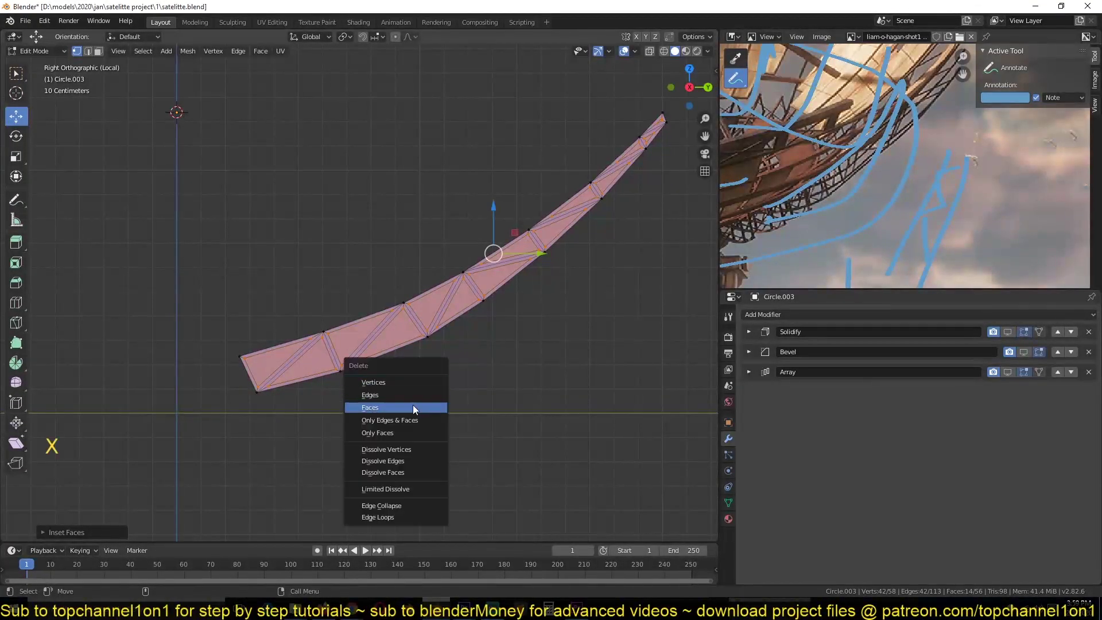
left_click(411, 408)
key("Tab")
key("alt+a")
middle_click_drag(449, 332, 411, 352)
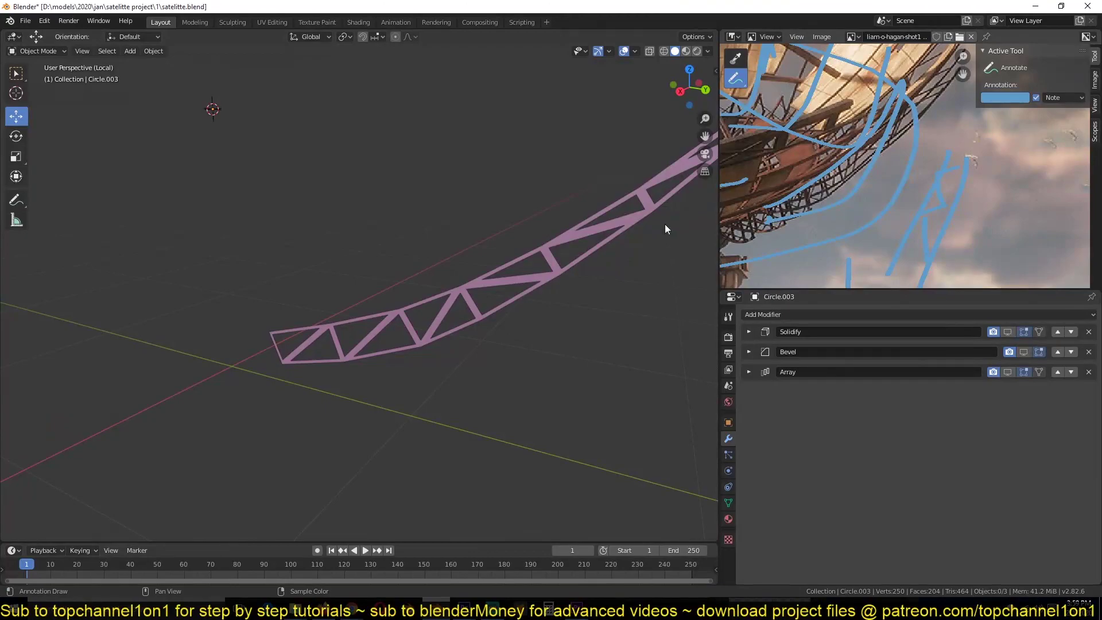
- Turn the Solidify and Bevel viewport display back on for the lattice bar
left_click(1008, 331)
middle_click_drag(701, 302, 652, 320)
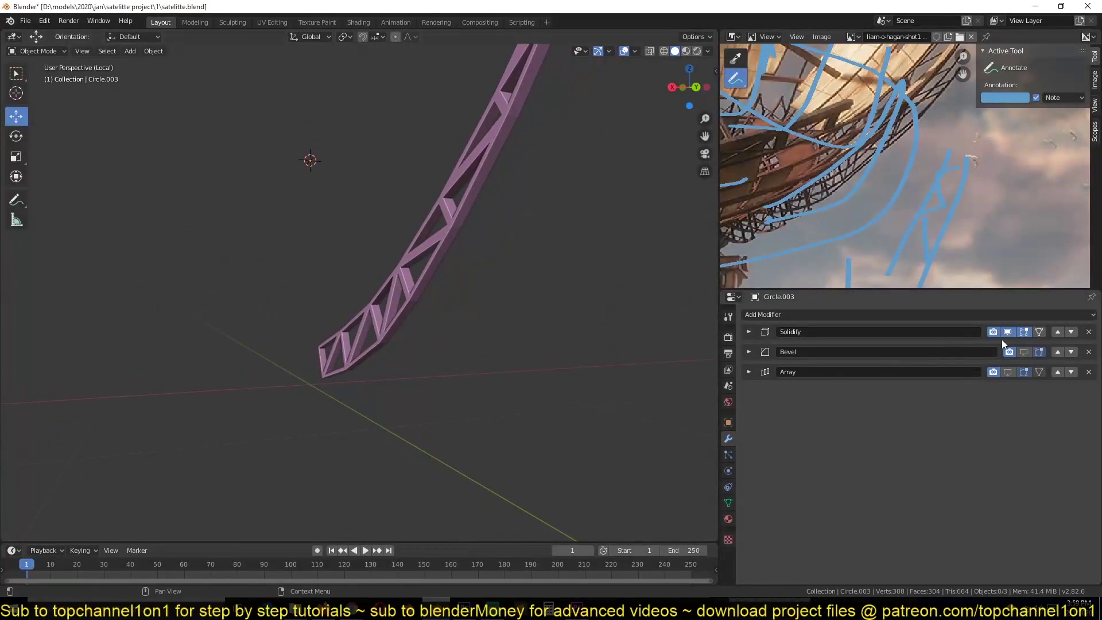
left_click(1023, 351)
middle_click_drag(588, 287, 529, 248)
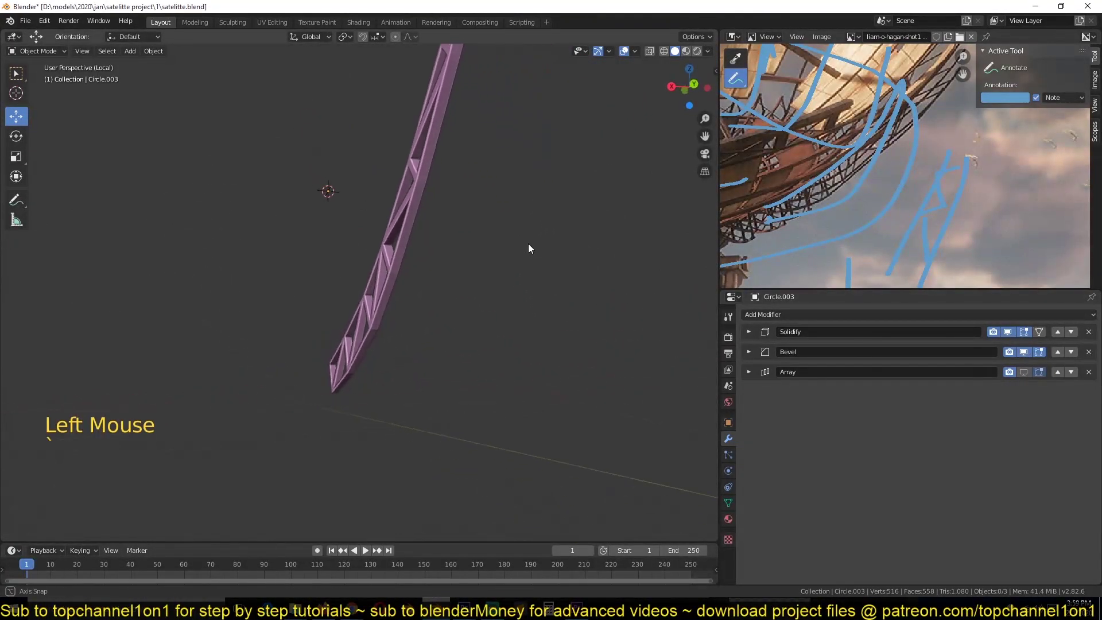
- Re-enable the Array display and view all eight lattice ribs around the centre
left_click(415, 202)
right_click(415, 202)
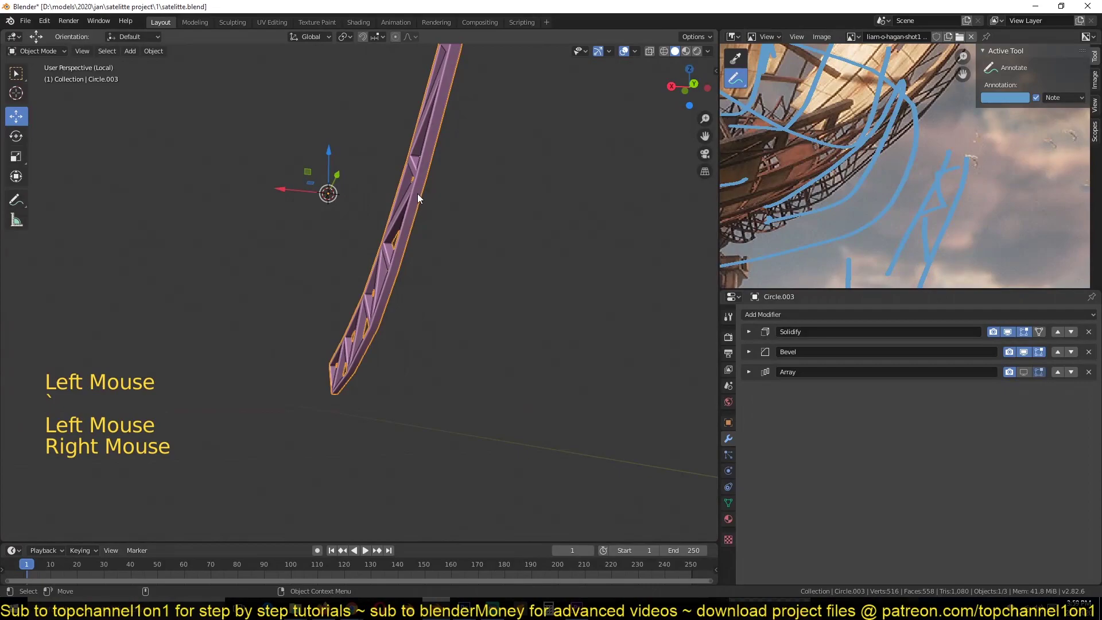
left_click(1023, 372)
key("alt+a")
scroll(367, 285, "down", 3)
middle_click_drag(387, 336, 514, 322)
scroll(548, 370, "down", 3)
key("grave")
scroll(858, 169, "down", 3)
- Unhide the green dish and exit local view so the whole scene shows again
scroll(858, 169, "down", 1)
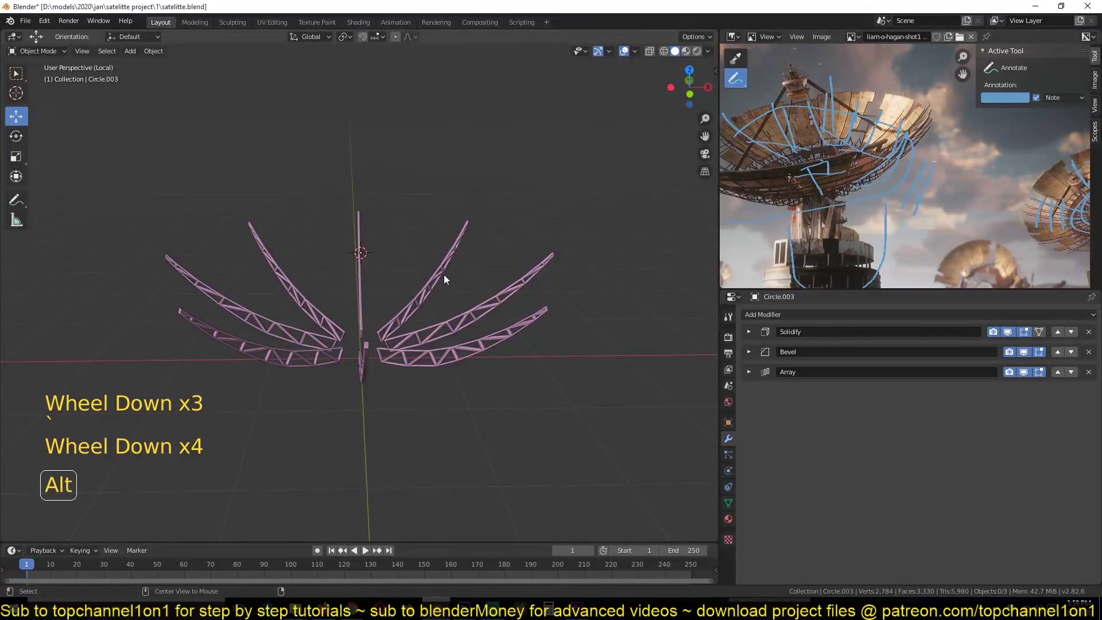
key("alt+h")
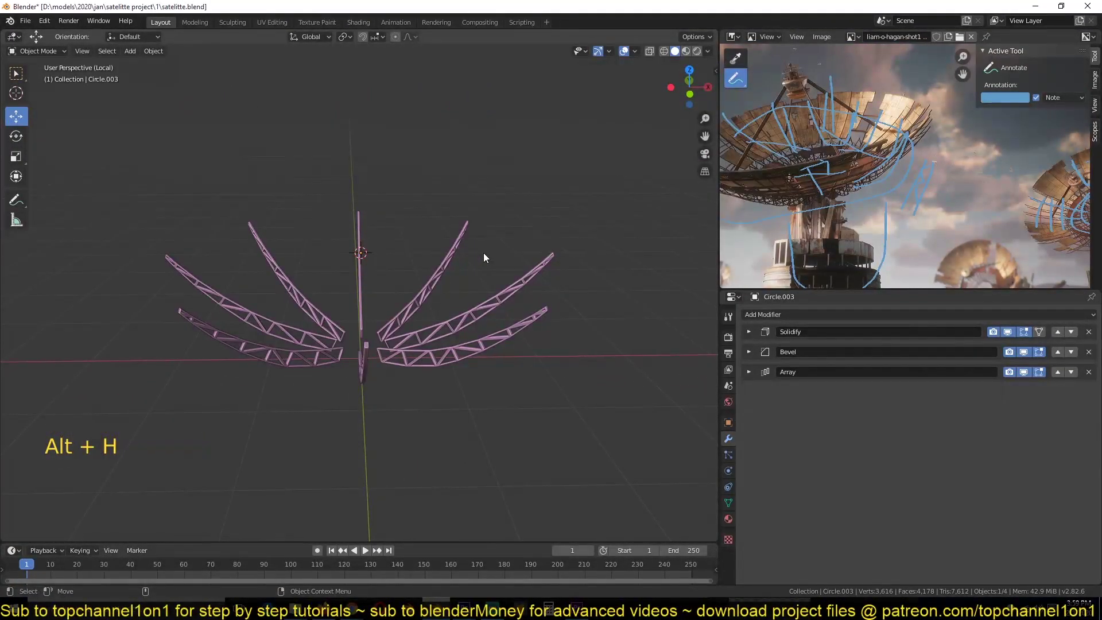
key("KP_Divide")
scroll(484, 253, "down", 4)
key("alt+a")
- From a low view beneath the dish, select the lattice bar array
key("grave")
middle_click_drag(378, 267, 406, 322)
scroll(460, 311, "up", 2)
scroll(422, 345, "down", 1)
scroll(406, 322, "down", 1)
left_click(453, 340)
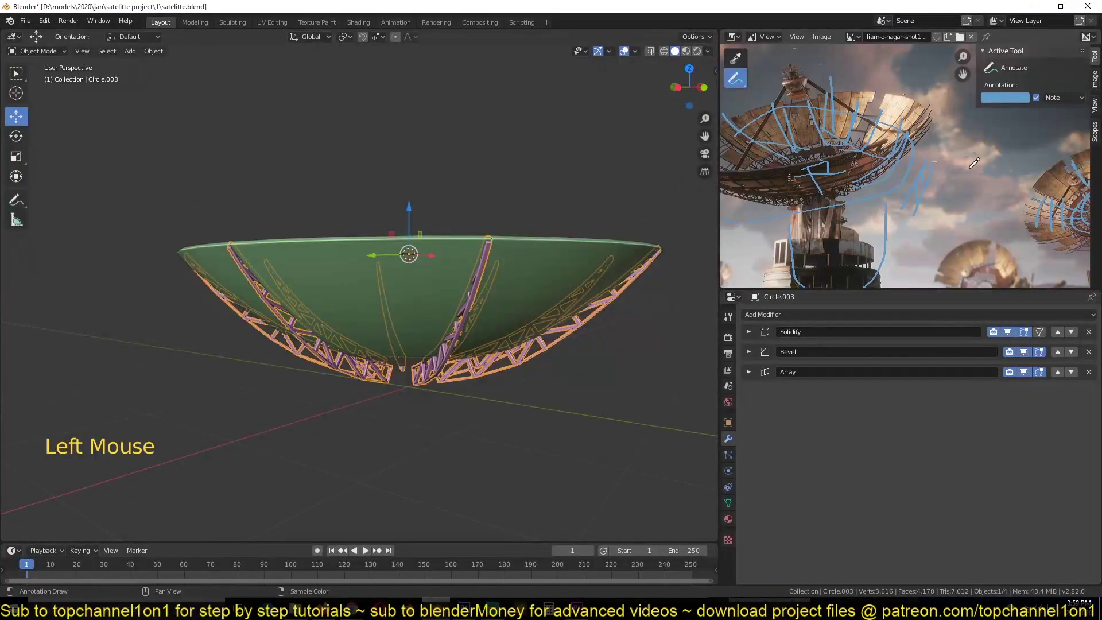
- Raise Circle.003's Array modifier count from 8 to 13 lattice ribs
middle_click_drag(620, 329, 580, 361)
left_click(749, 372)
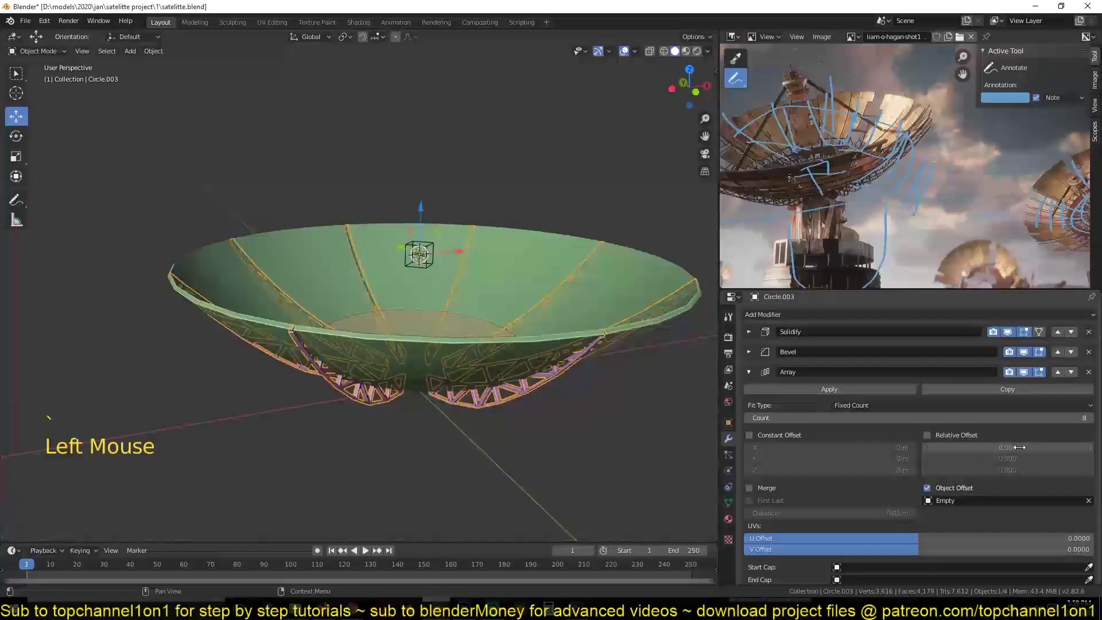
left_click(1090, 417)
left_click(1090, 418)
left_click(1090, 417)
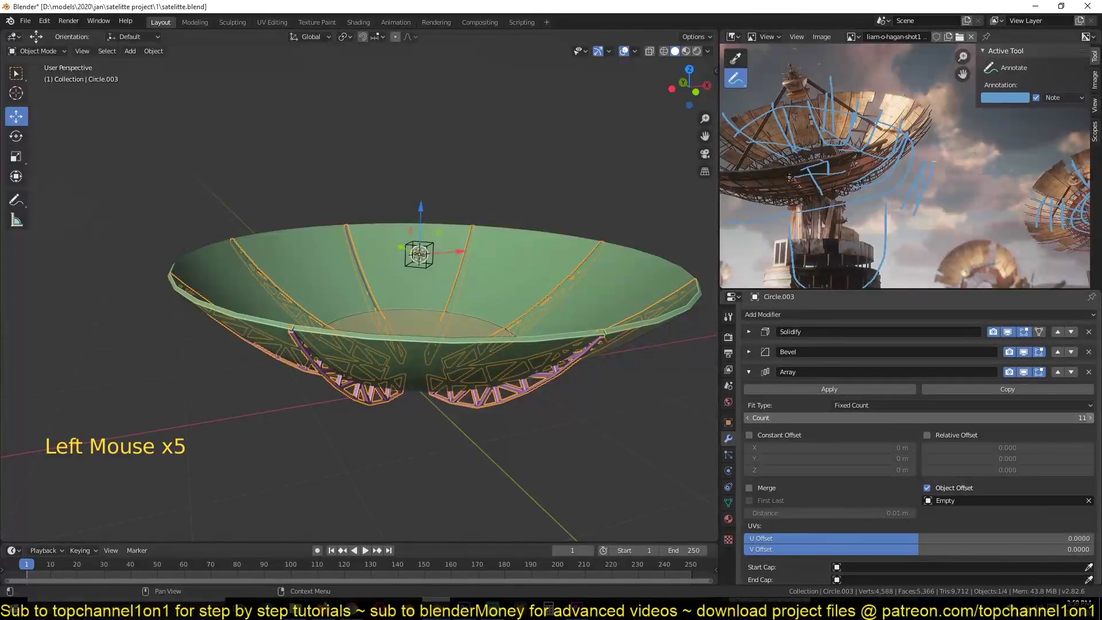
left_click(1090, 418)
middle_click_drag(573, 370, 519, 304)
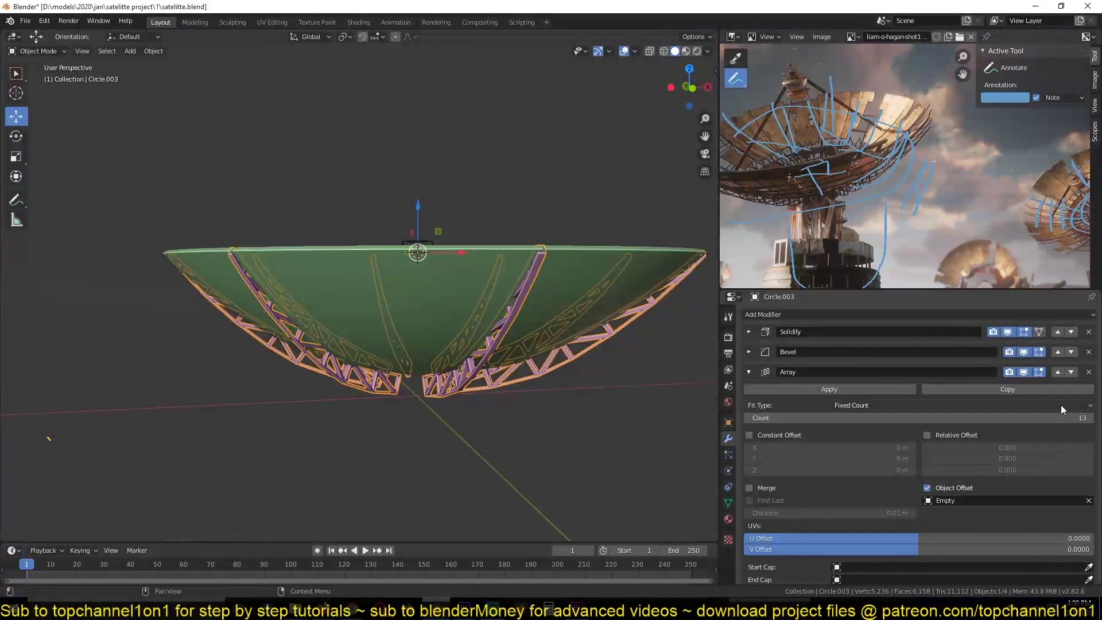
middle_click_drag(611, 311, 597, 347)
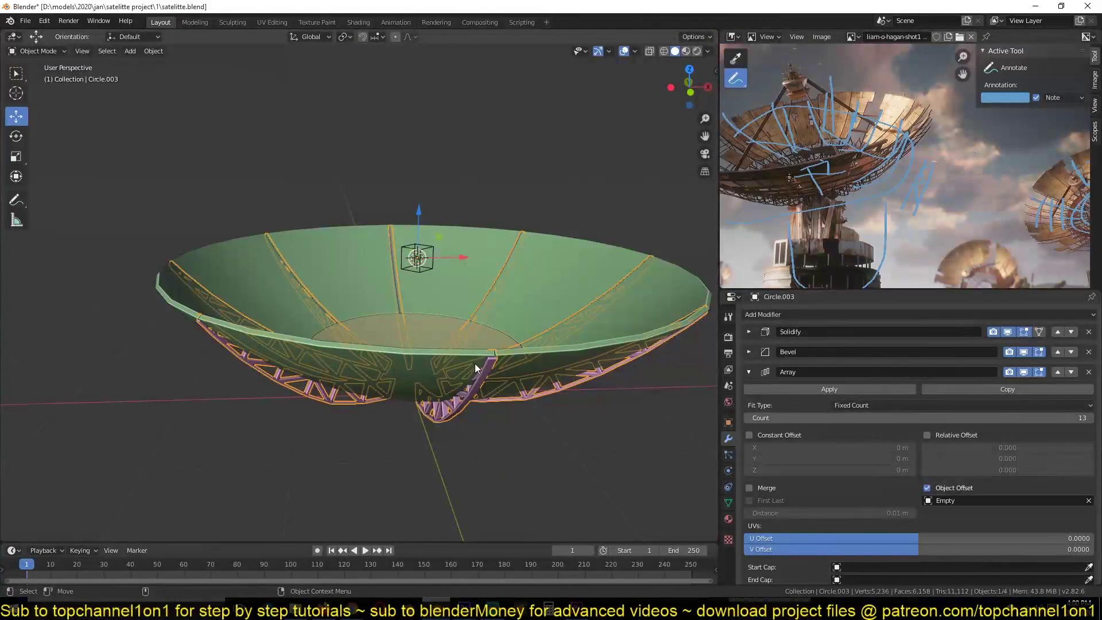
key("KP_7")
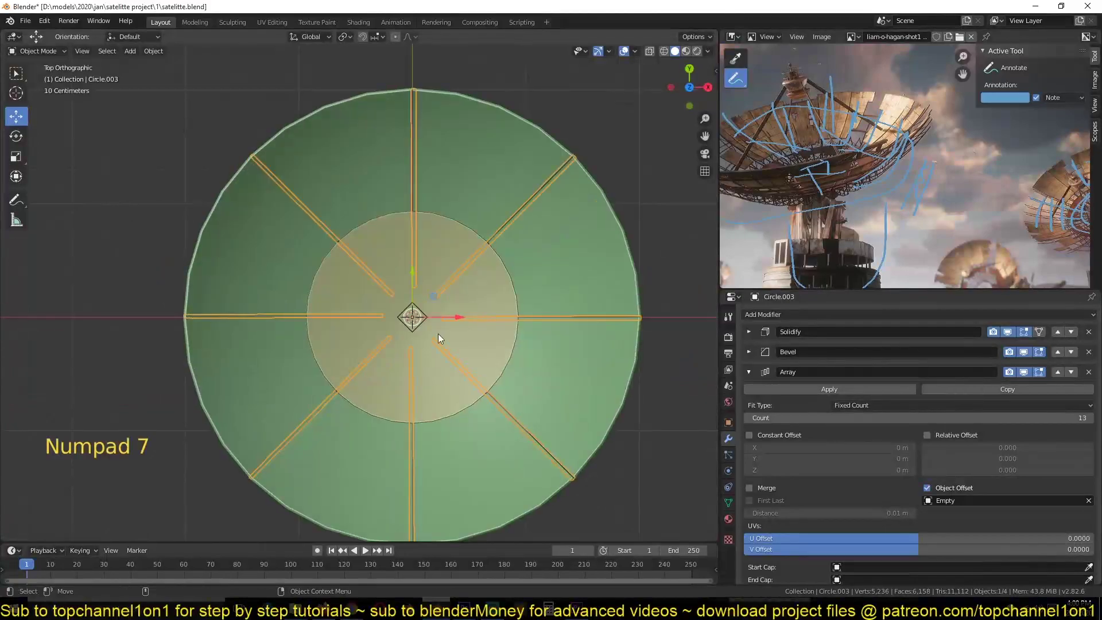
scroll(437, 338, "up", 3)
key("alt+a")
left_click(457, 351)
scroll(461, 349, "down", 4)
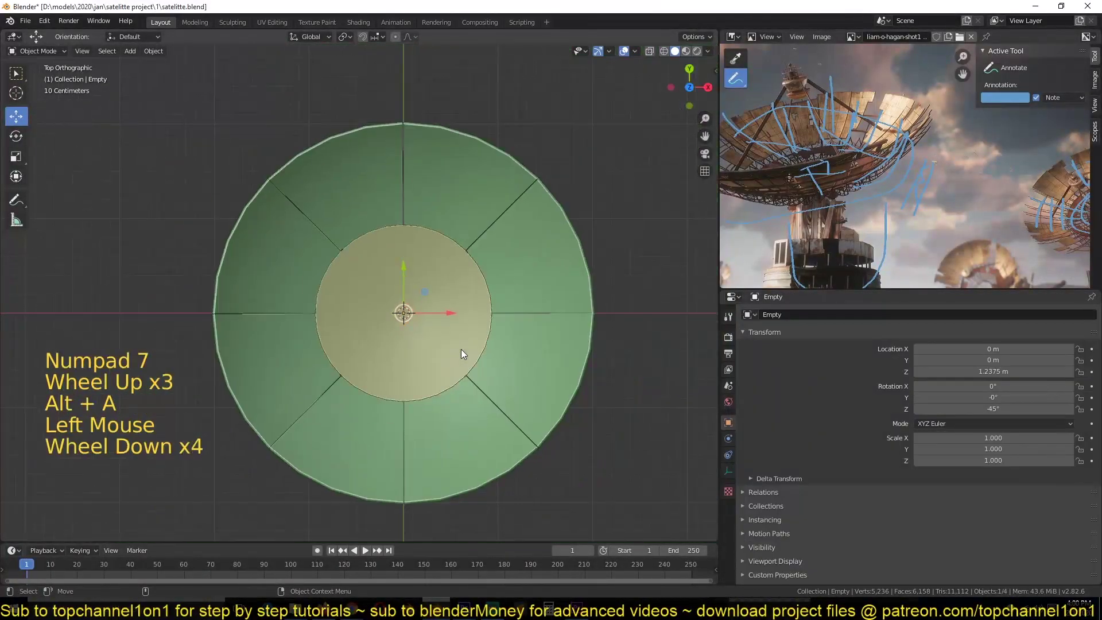
scroll(468, 353, "up", 1)
middle_click_drag(477, 360, 445, 337)
scroll(441, 265, "up", 3)
scroll(439, 252, "down", 5)
left_click(446, 347)
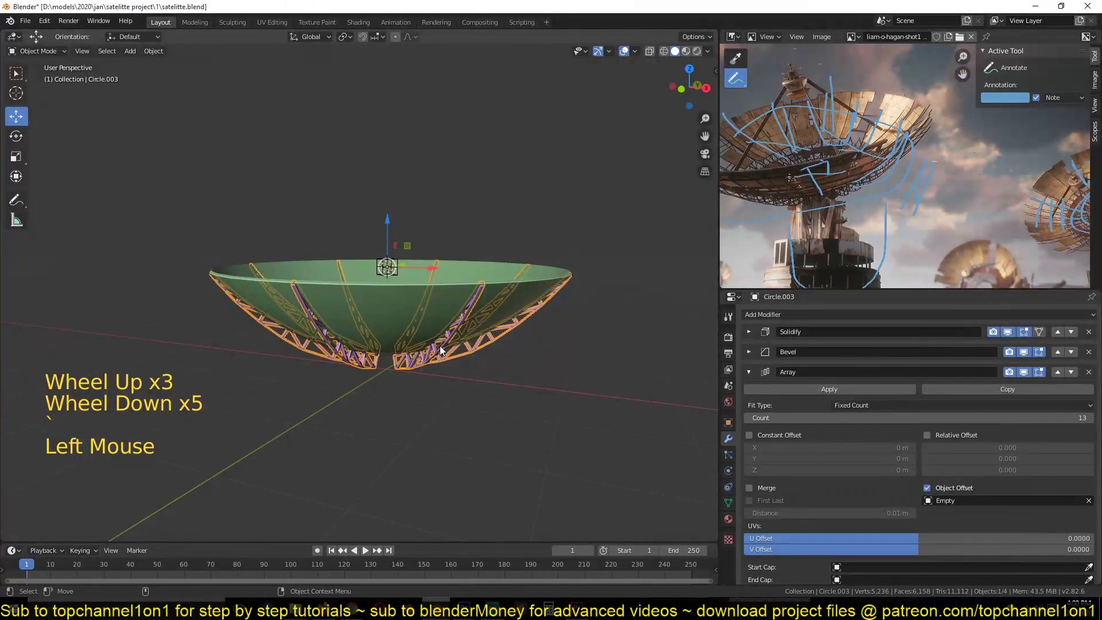
scroll(482, 338, "up", 2)
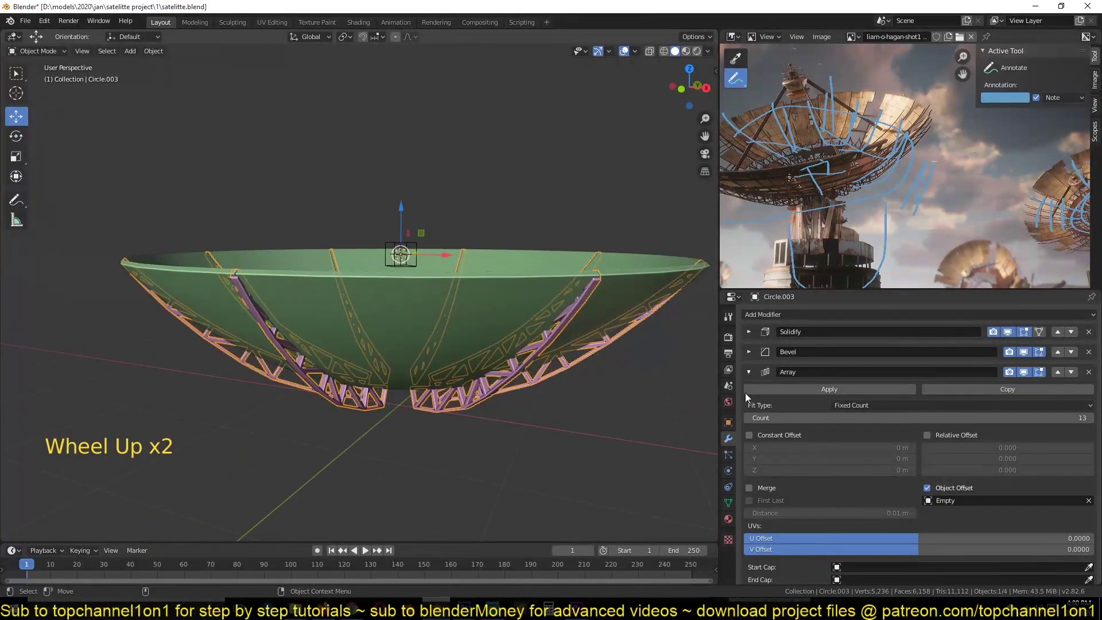
left_click(511, 385)
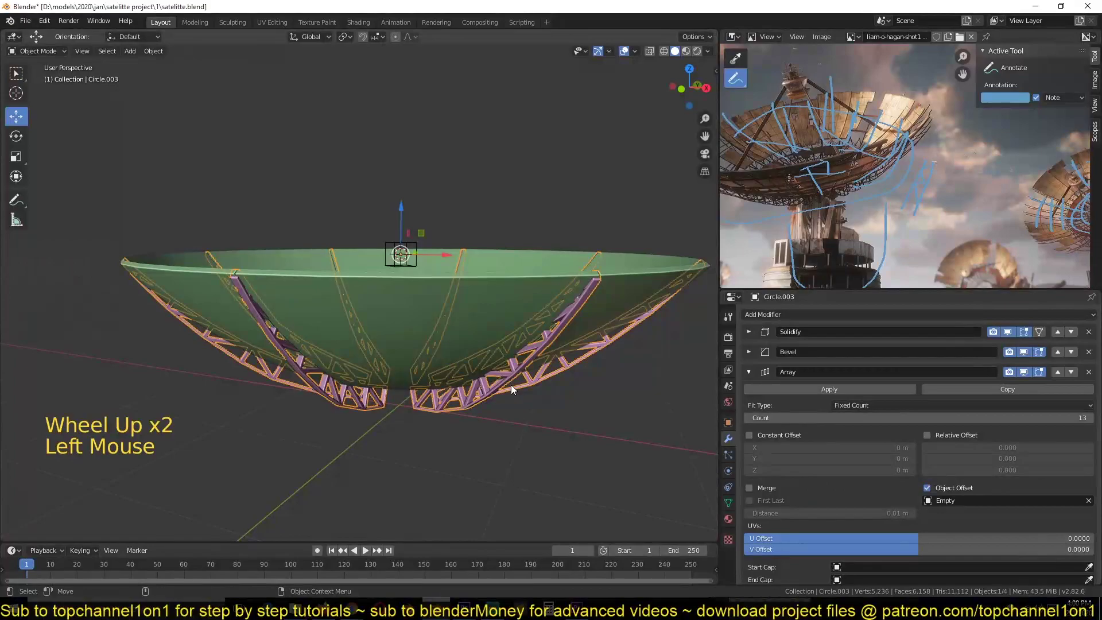
left_click(500, 290)
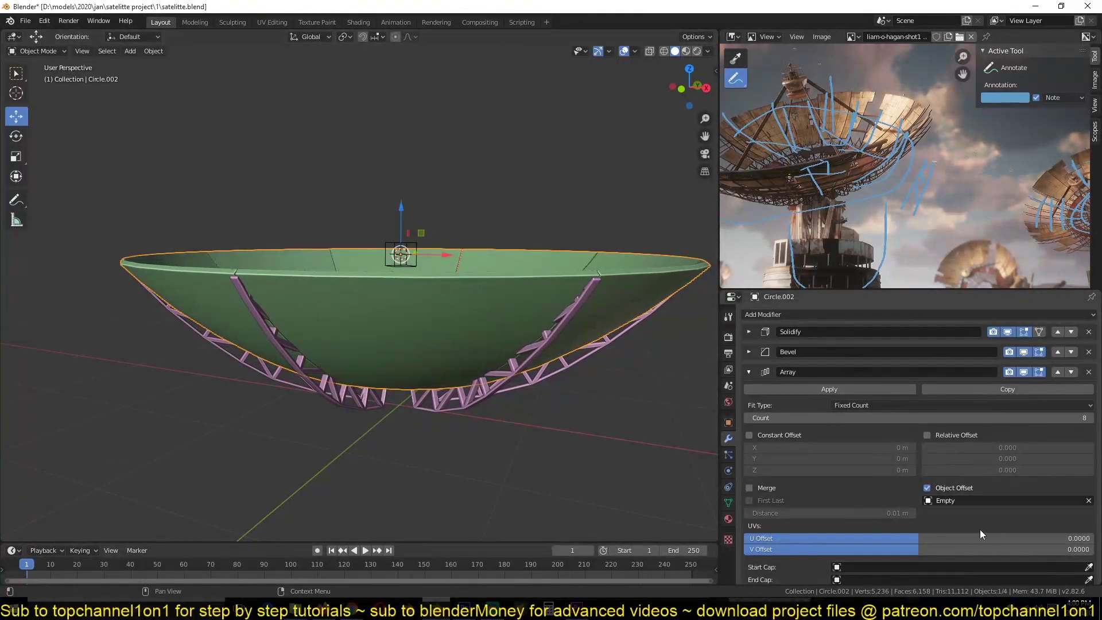
middle_click_drag(477, 286, 475, 312)
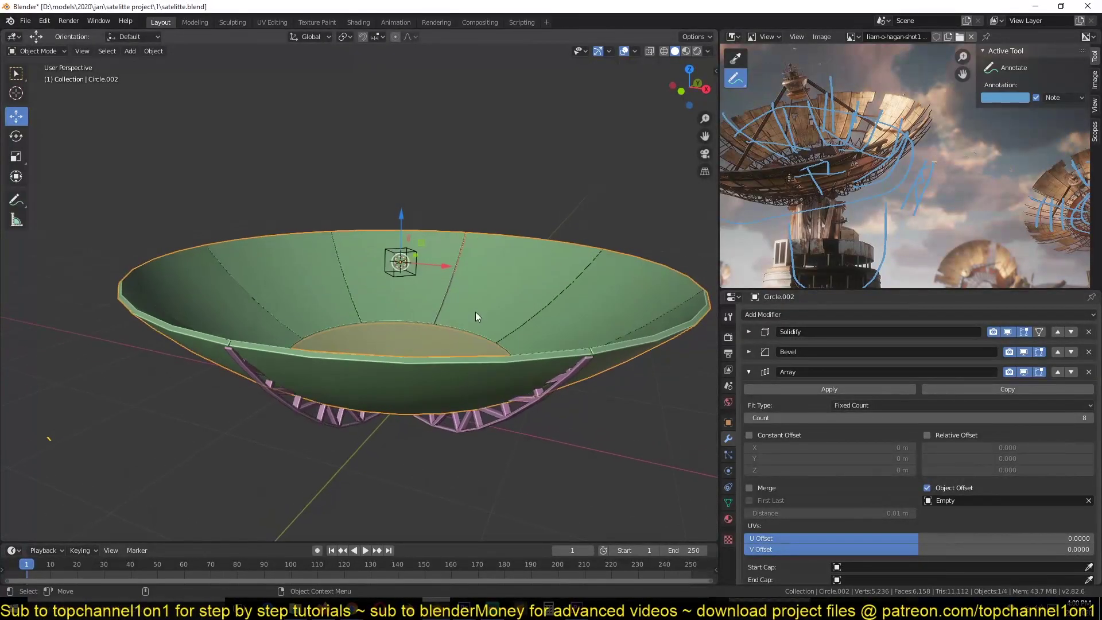
- Duplicate the controller Empty in place, cancelling the move so it stays put
key("alt+a")
left_click(391, 250)
key("shift+d")
key("z")
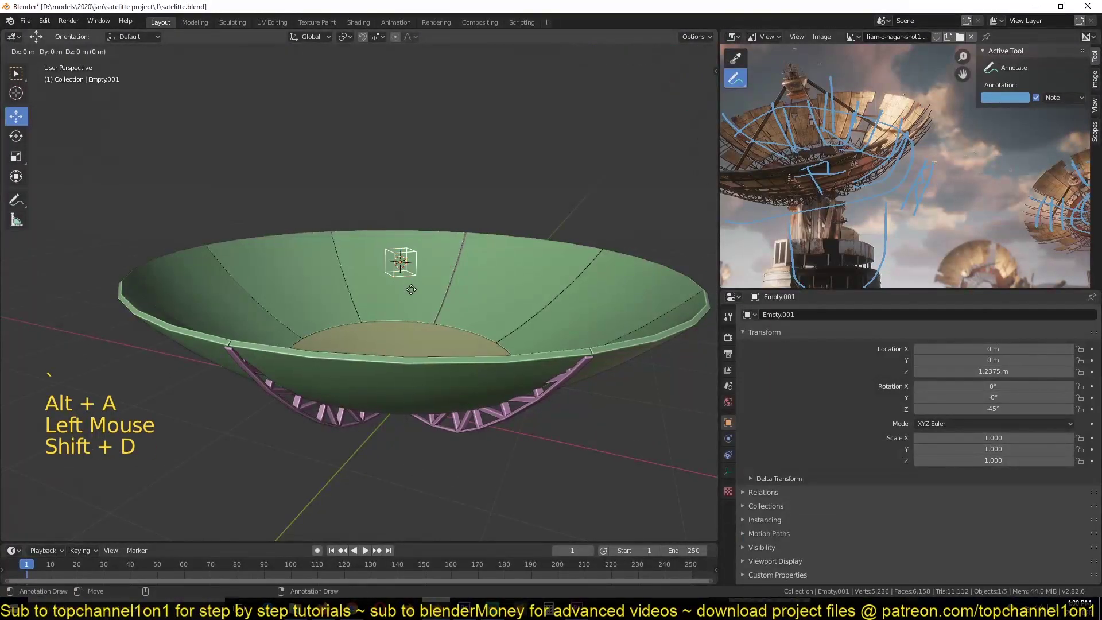
right_click(413, 267)
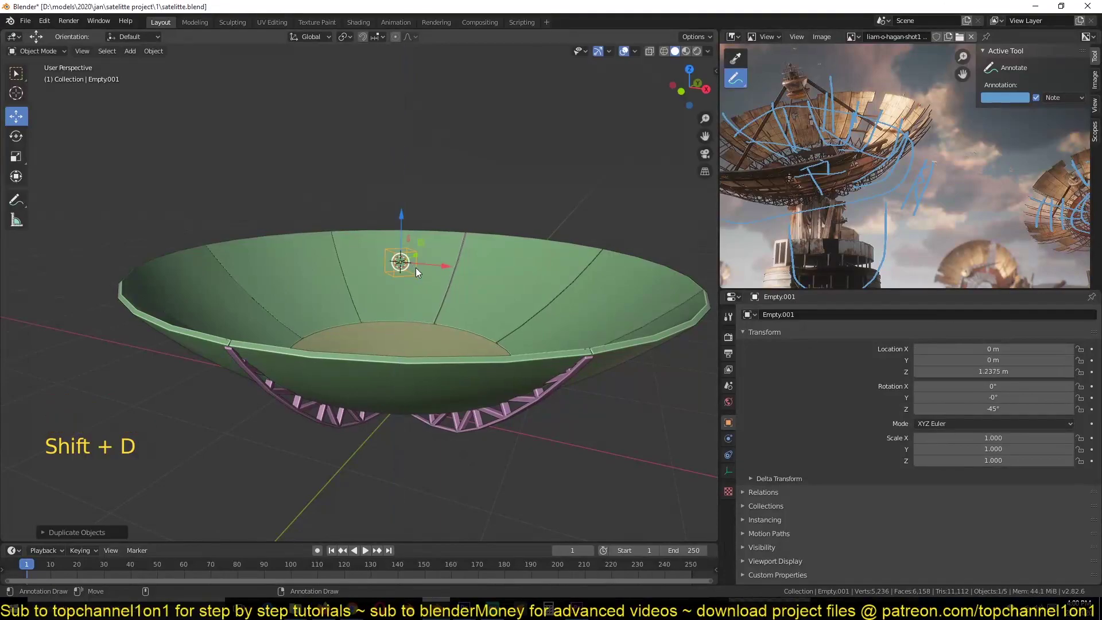
- Set the duplicate empty's Display As shape to Sphere
left_click(728, 439)
left_click(725, 471)
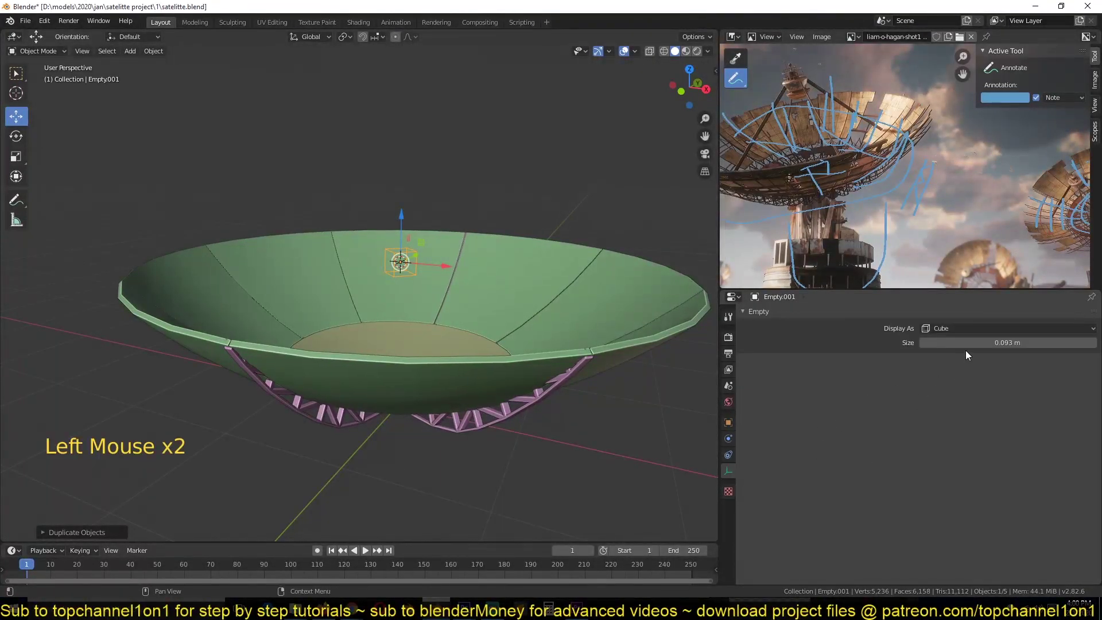
left_click(966, 328)
left_click(955, 405)
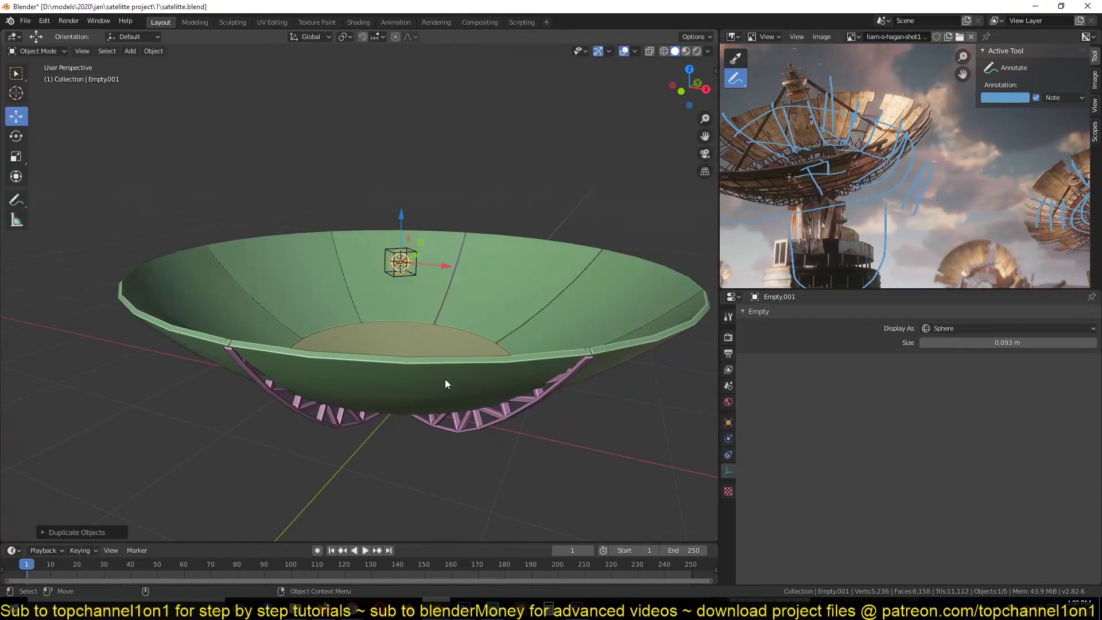
- Check the dish panels and truss, then reselect the duplicate empty Empty.001
left_click(481, 329)
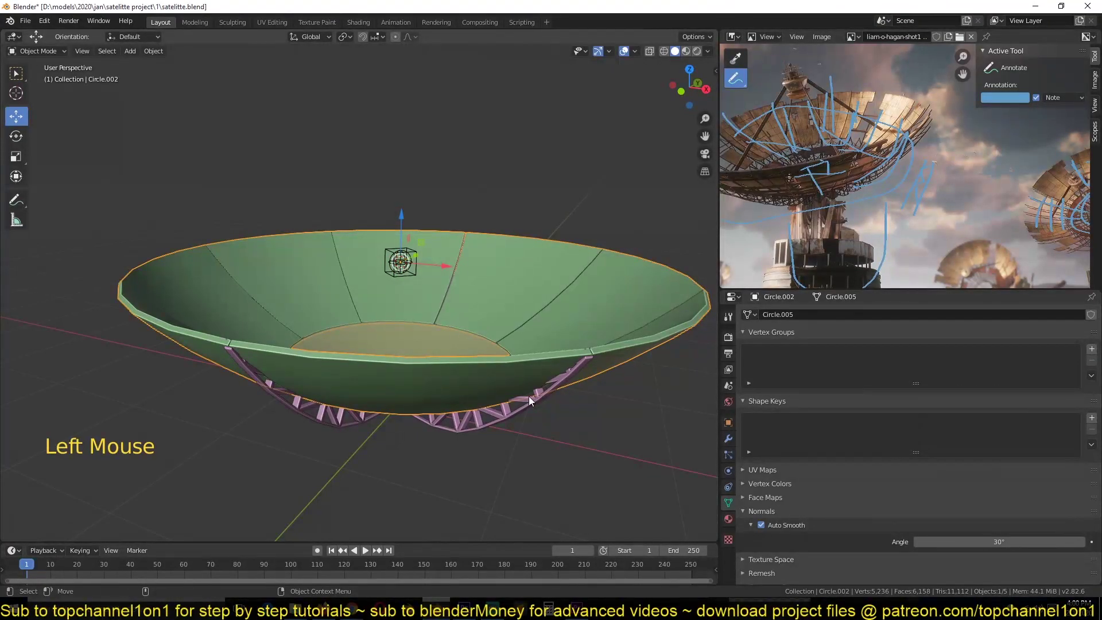
left_click(527, 411)
scroll(432, 340, "up", 4)
key("alt+a")
left_click(461, 241)
left_click(465, 240)
- Switch to a top view in wireframe so the truss shows through the dish
scroll(490, 287, "down", 5)
key("KP_7")
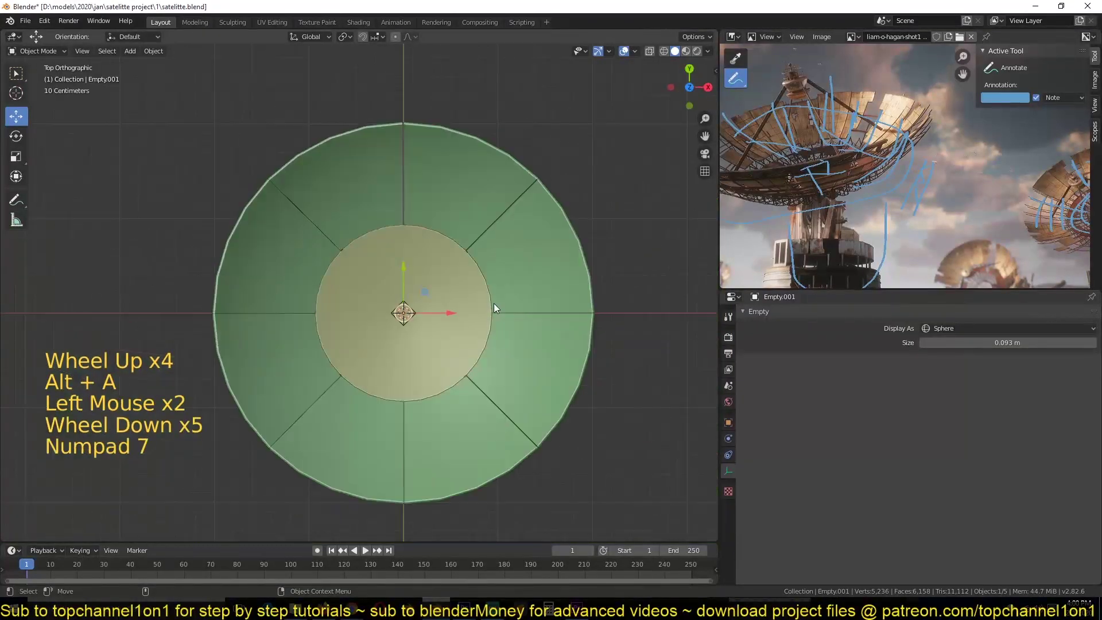
key("z")
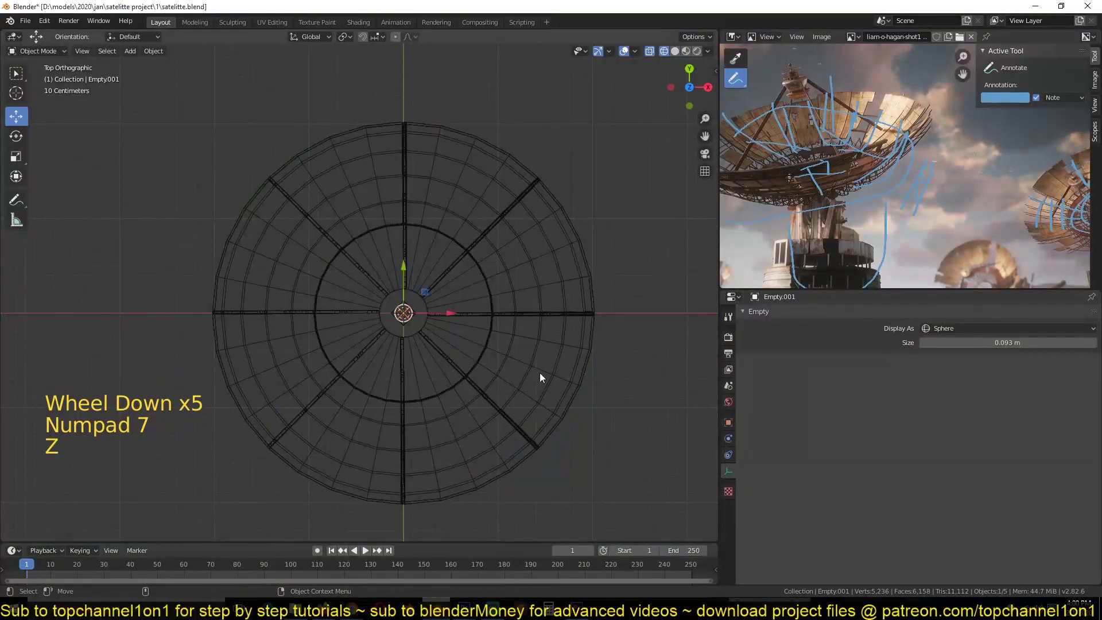
key("r")
right_click(525, 264)
middle_click_drag(524, 265, 468, 331)
scroll(468, 330, "up", 2)
- Select the truss spokes and inspect their transform values
left_click(515, 411)
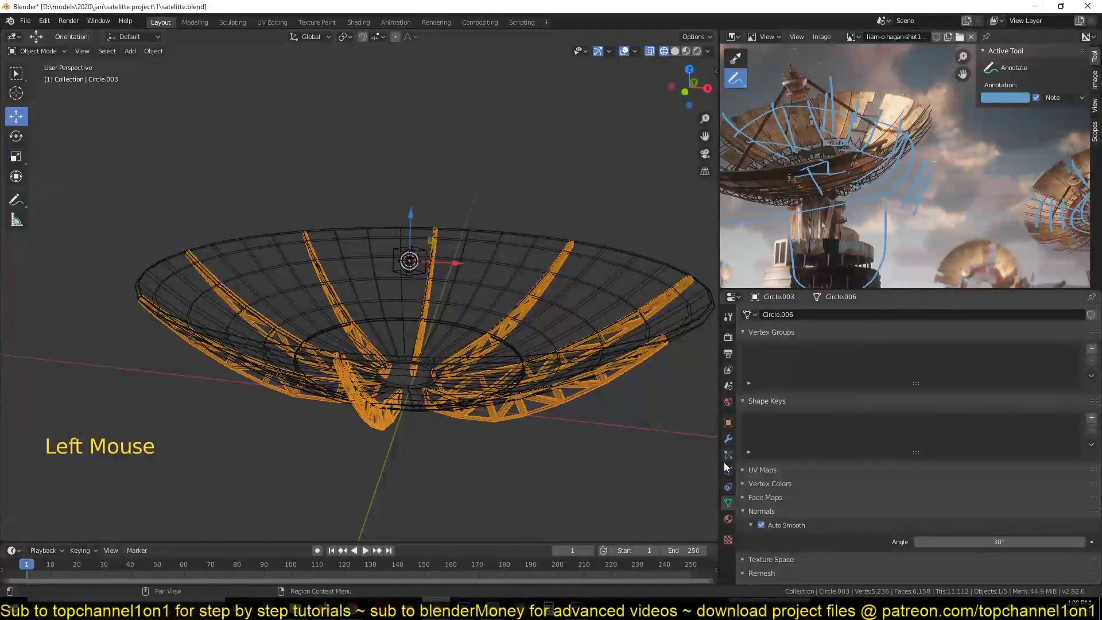
scroll(799, 495, "down", 4)
left_click(728, 424)
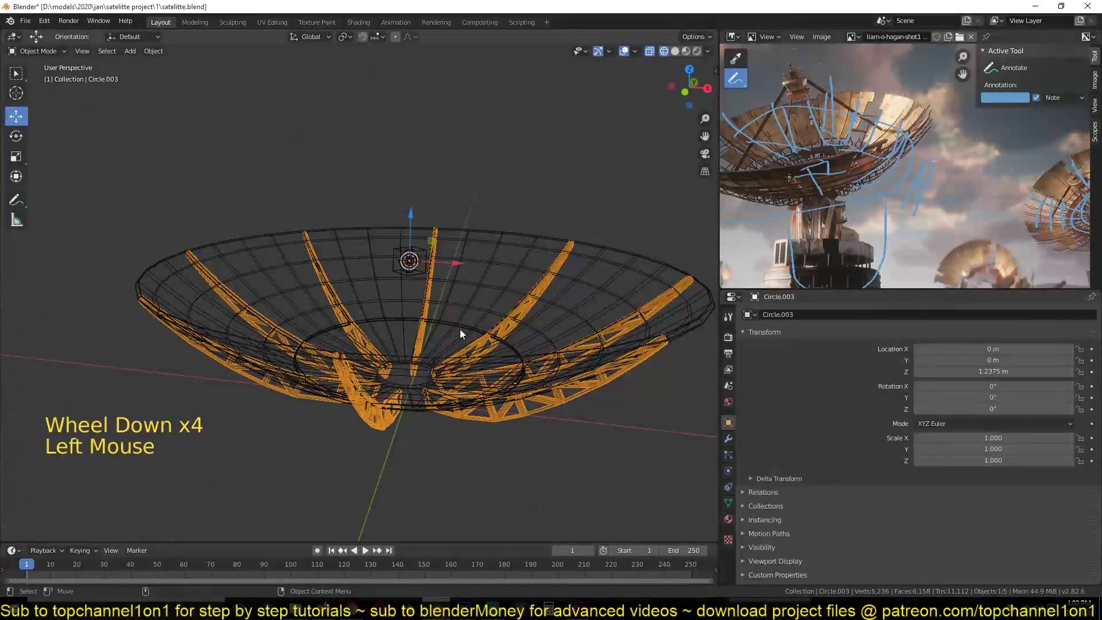
- Select the duplicate empty and start typing its new name, gage_control_array
key("alt+a")
left_click(418, 266)
double_click(808, 315)
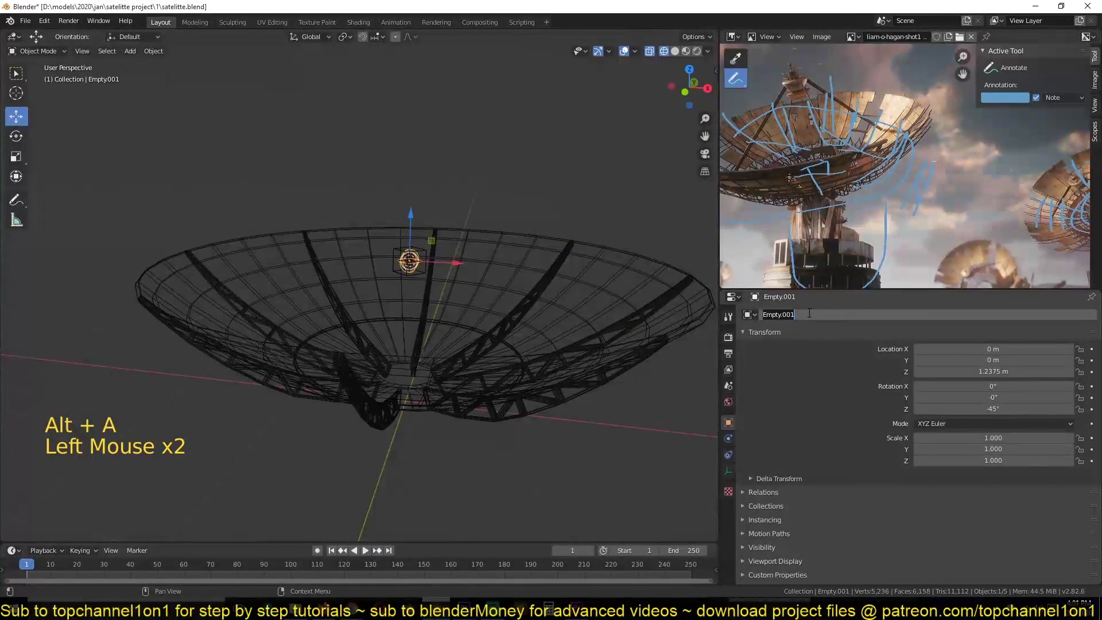
type("gage")
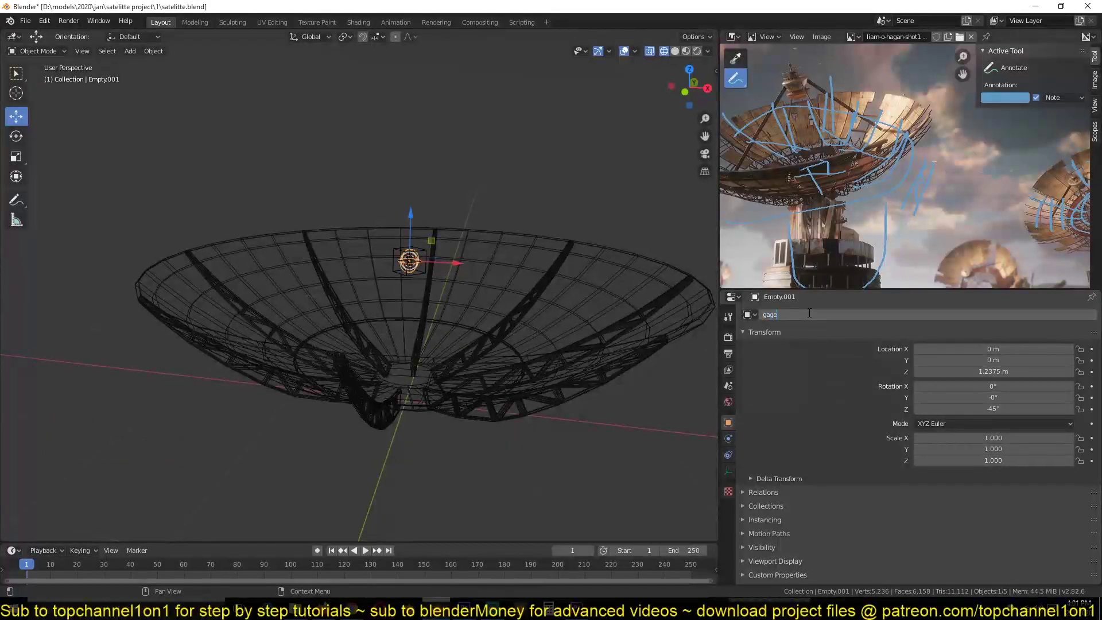
type("_control_array")
- Confirm the name gage_control_array, then rename the truss Circle.003 to gage
key("Return")
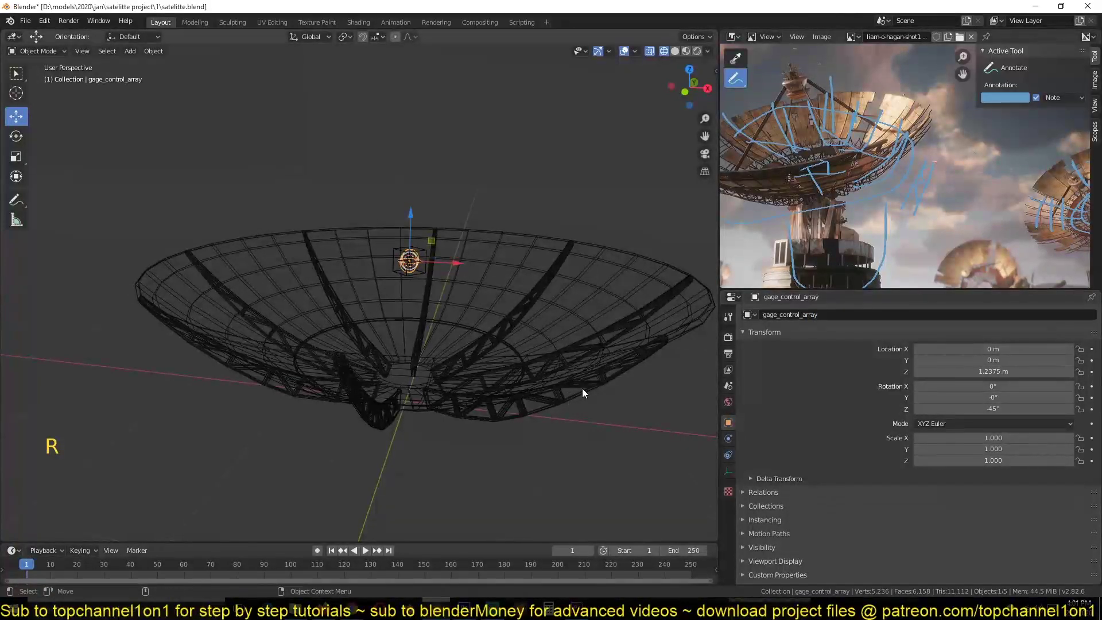
left_click(582, 388)
double_click(813, 314)
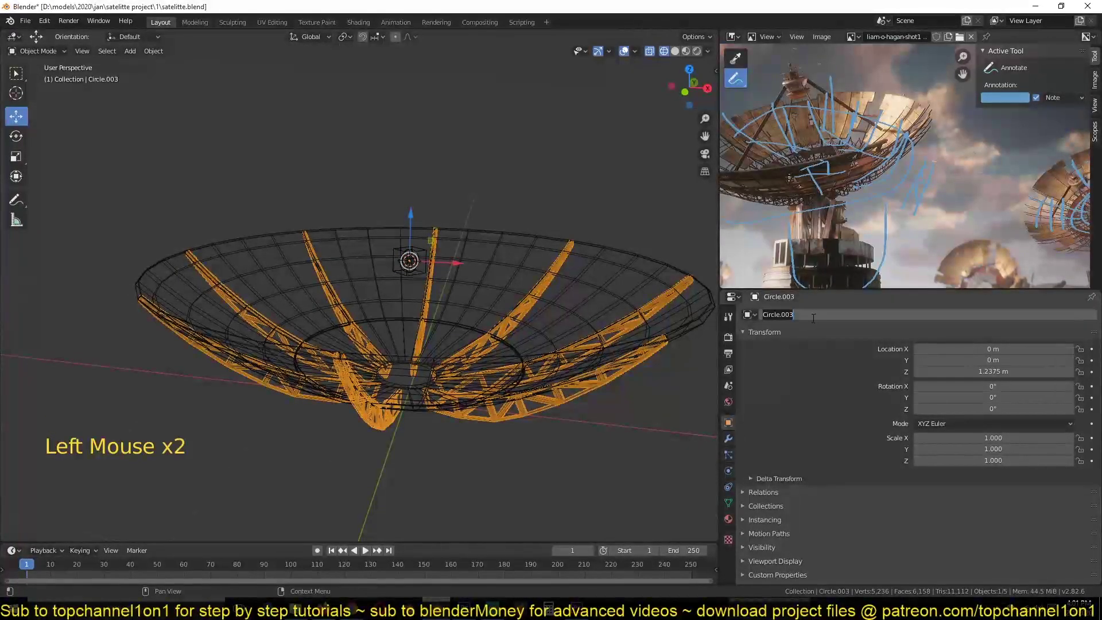
type("gage")
key("Escape")
left_click(815, 314)
type("gag")
key("Return")
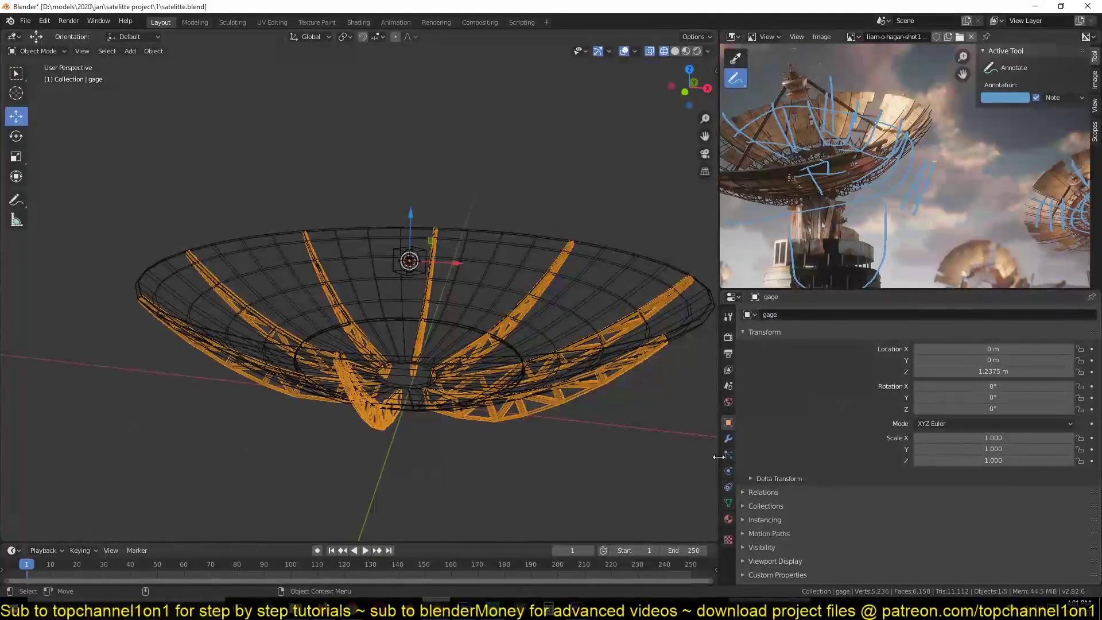
- Set the truss Array modifier's object offset to gage_control_array
left_click(726, 441)
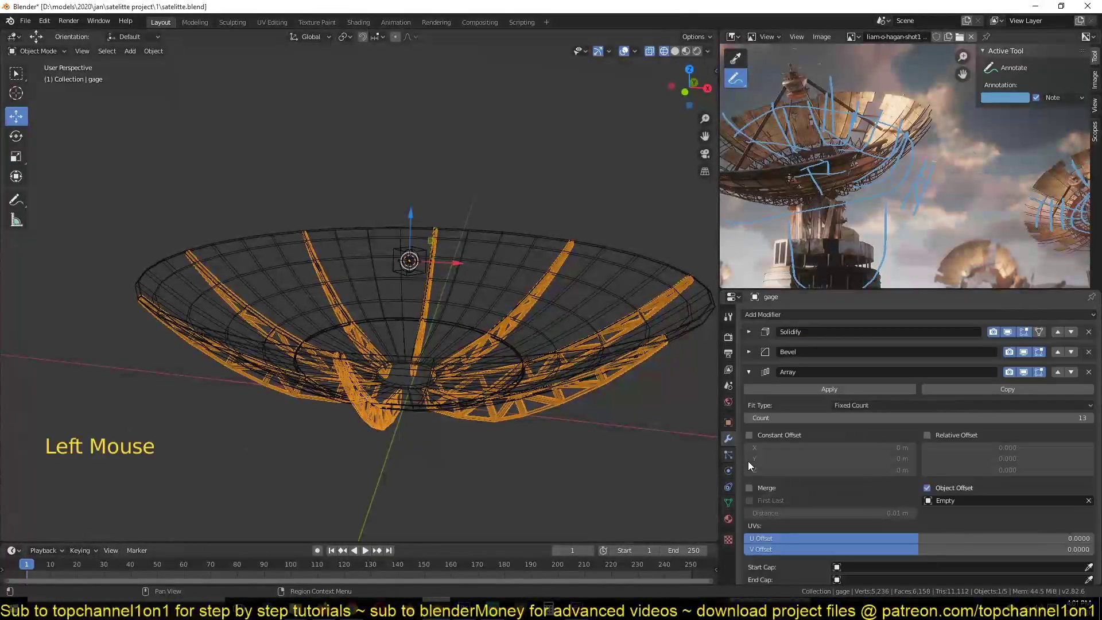
left_click(976, 501)
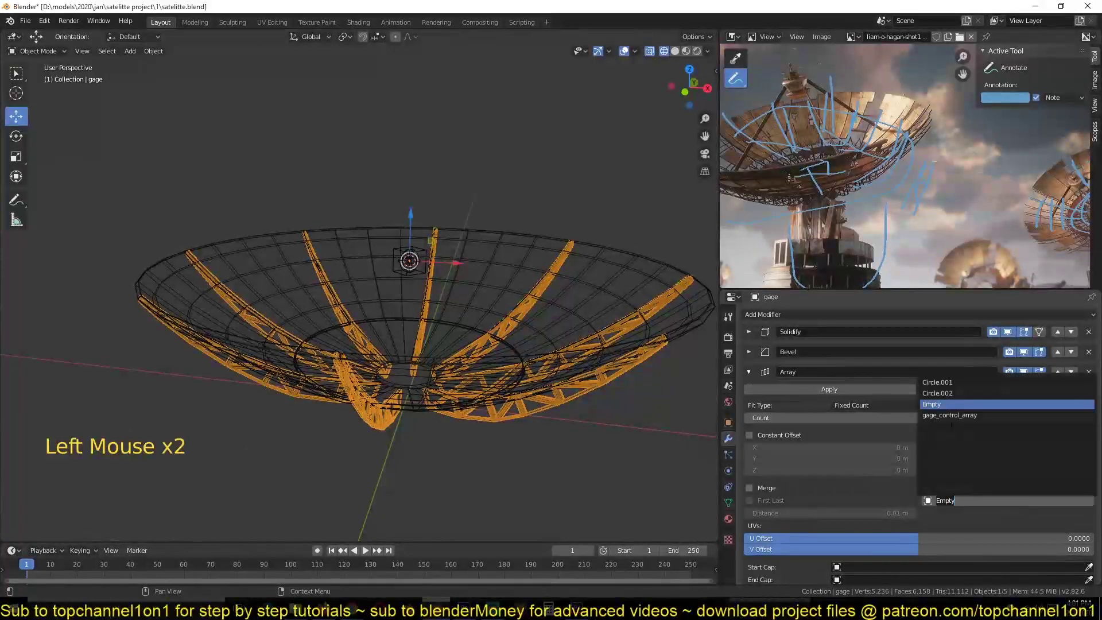
left_click(962, 415)
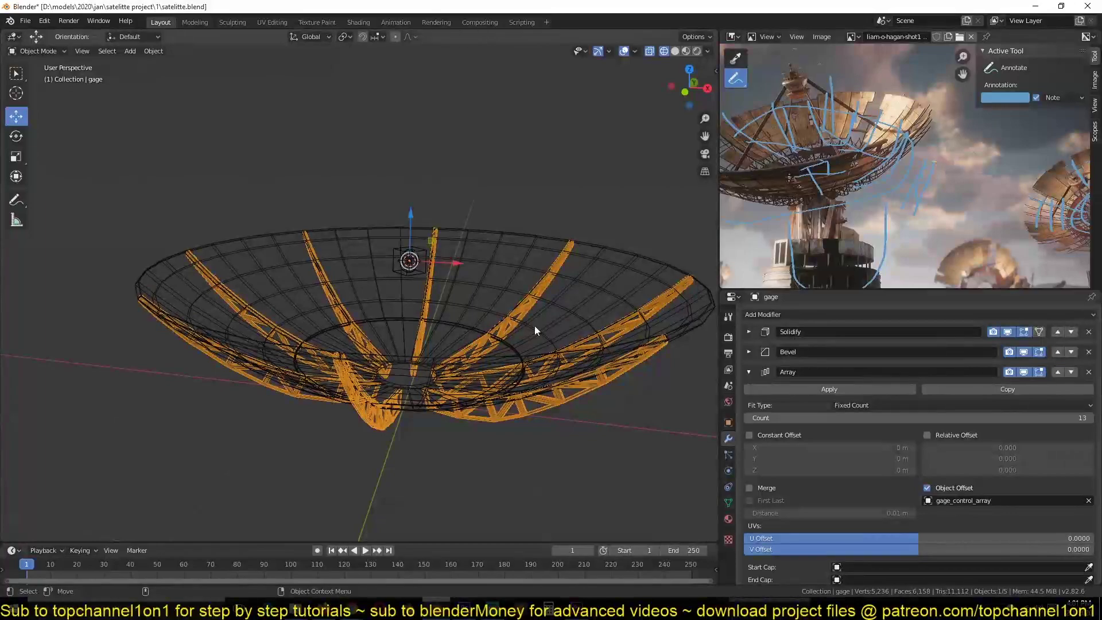
- Switch back to solid shading and select the original controller Empty
key("z")
scroll(405, 276, "up", 3)
key("alt+a")
left_click(430, 231)
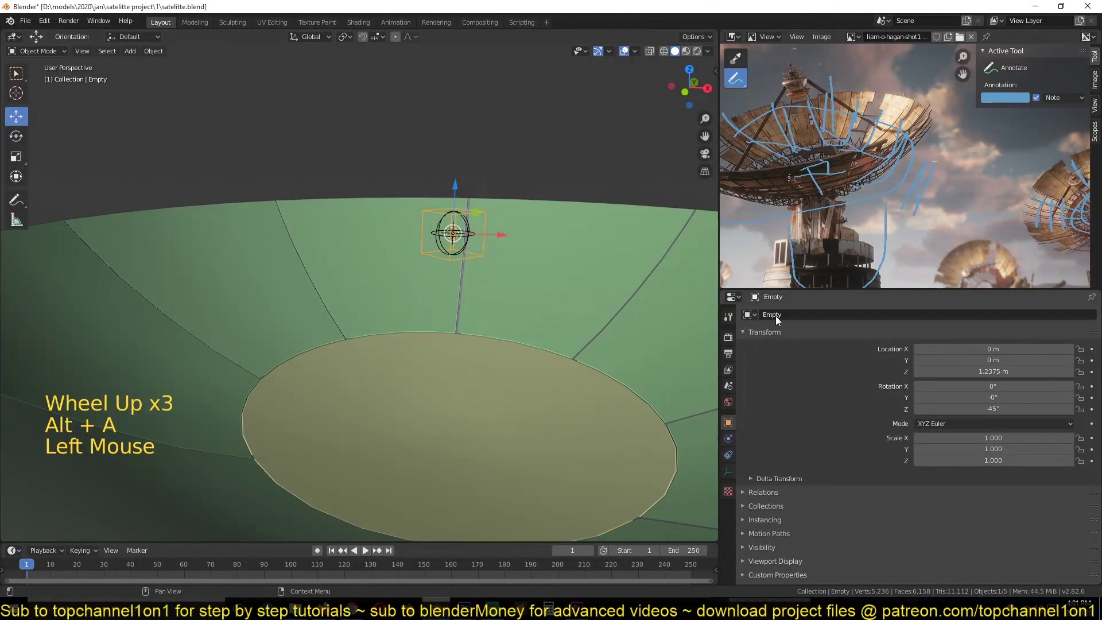
- Rename the Empty to pannel_array_ctrl with F2, then select gage_control_array
double_click(806, 314)
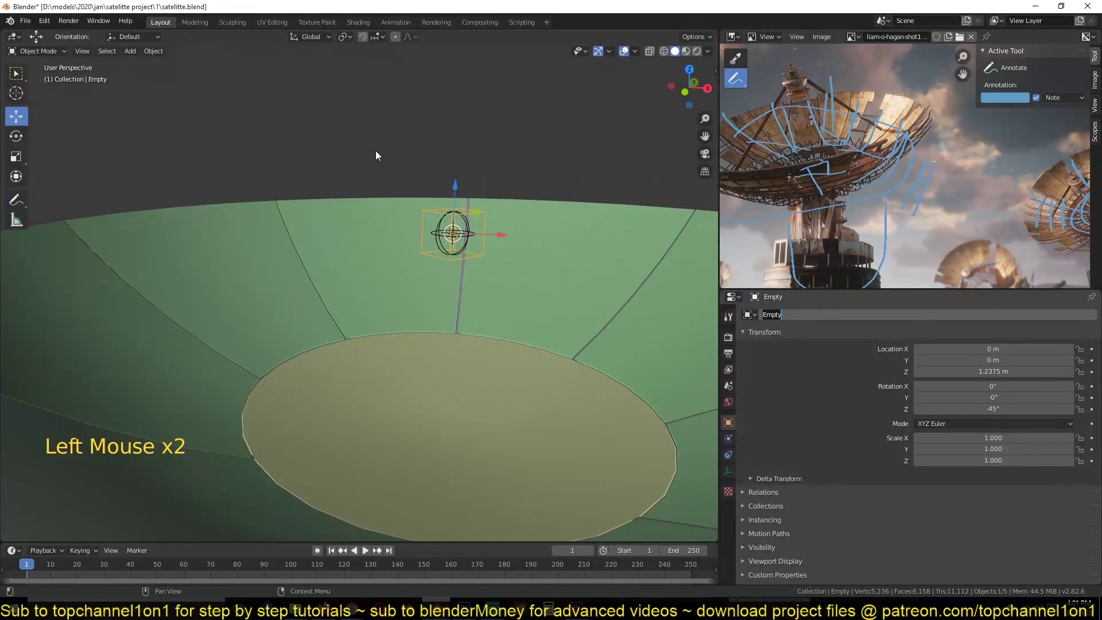
key("Escape")
key("F2")
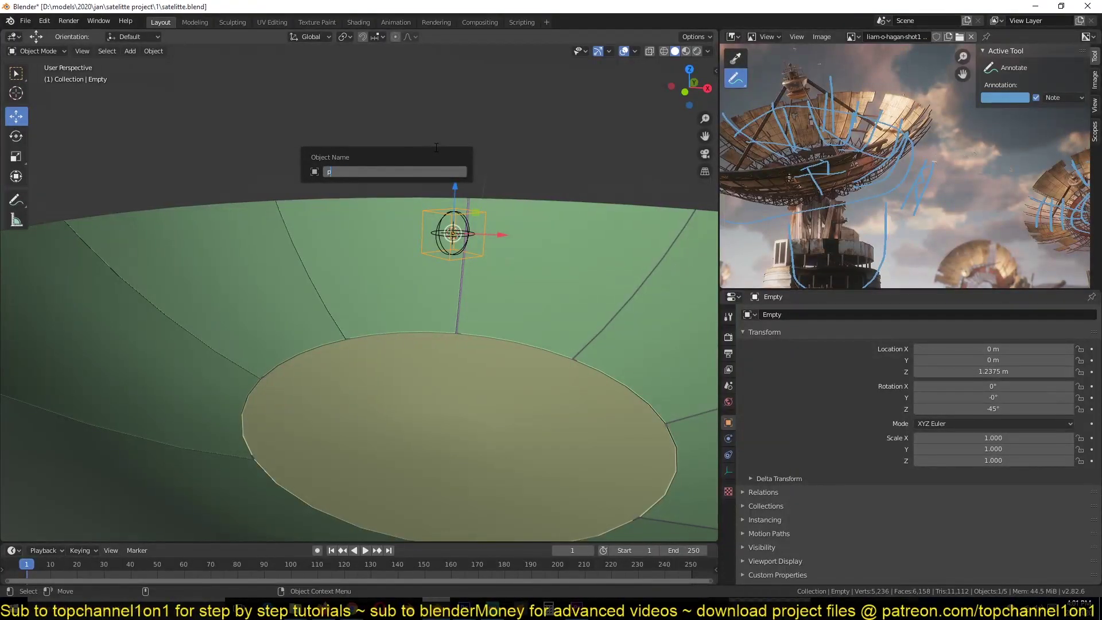
type("pannel_array_ctrl")
key("Return")
key("alt+a")
left_click(456, 227)
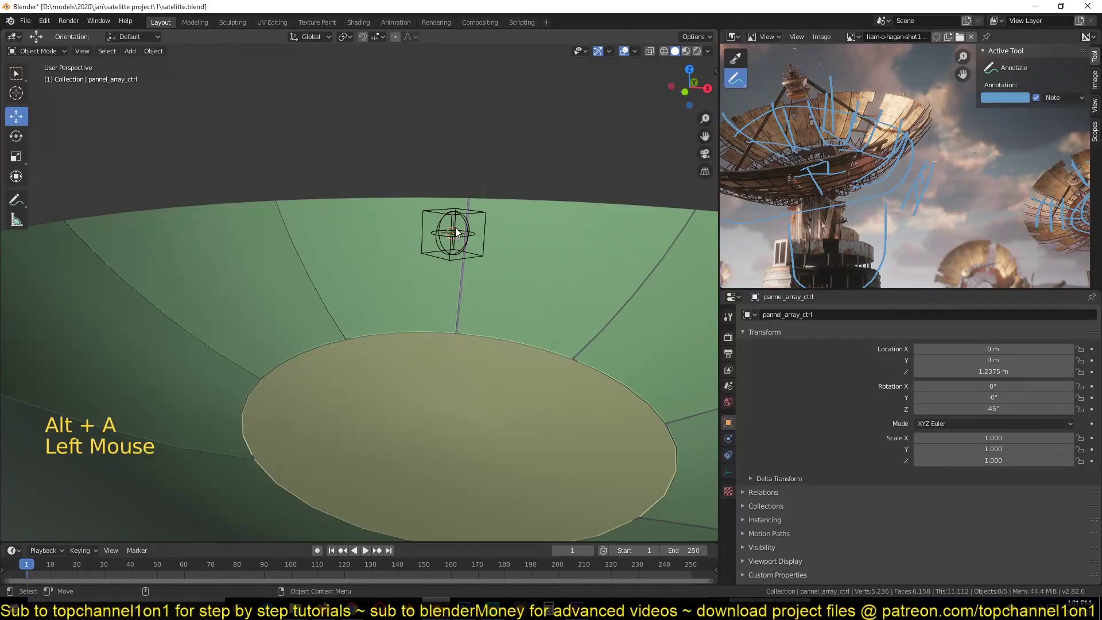
- Rotate gage_control_array around Z, then switch to a wireframe top view
scroll(428, 220, "down", 2)
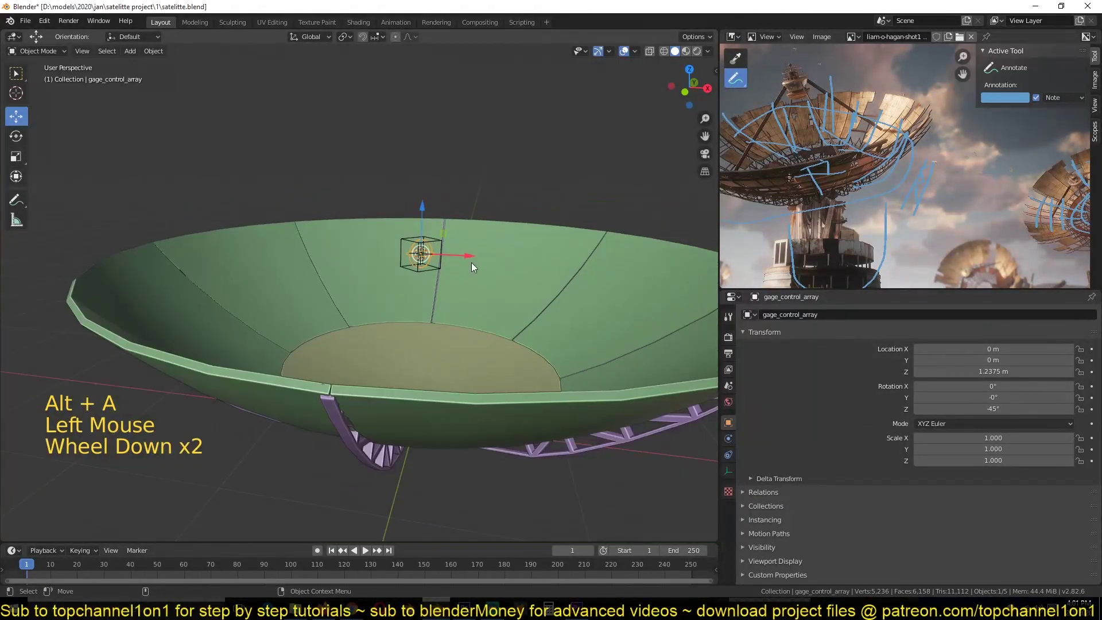
key("r")
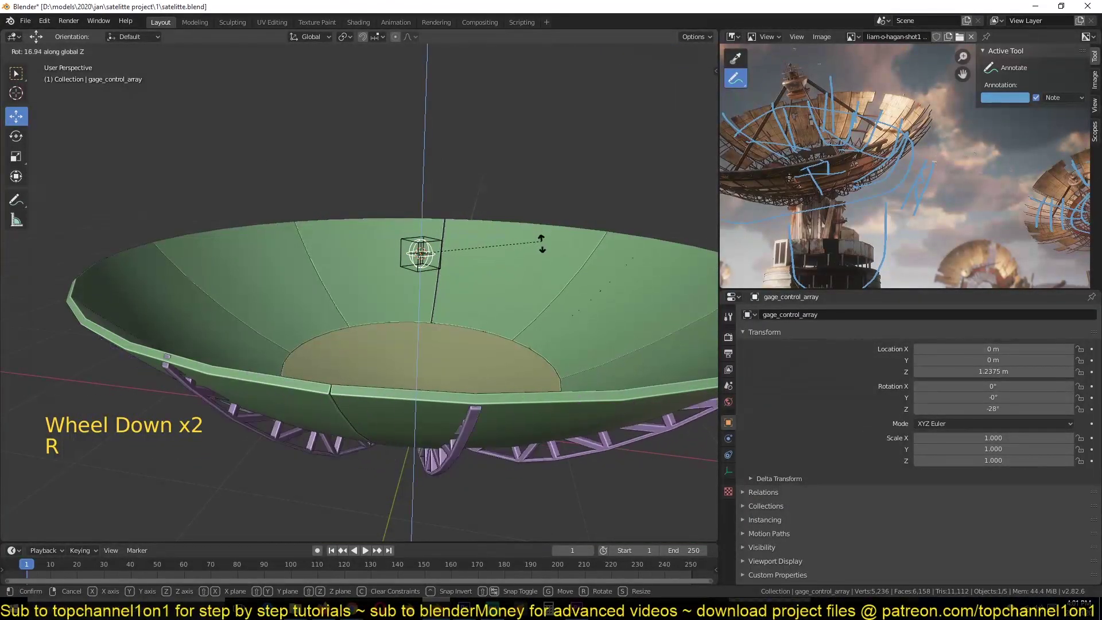
key("shift")
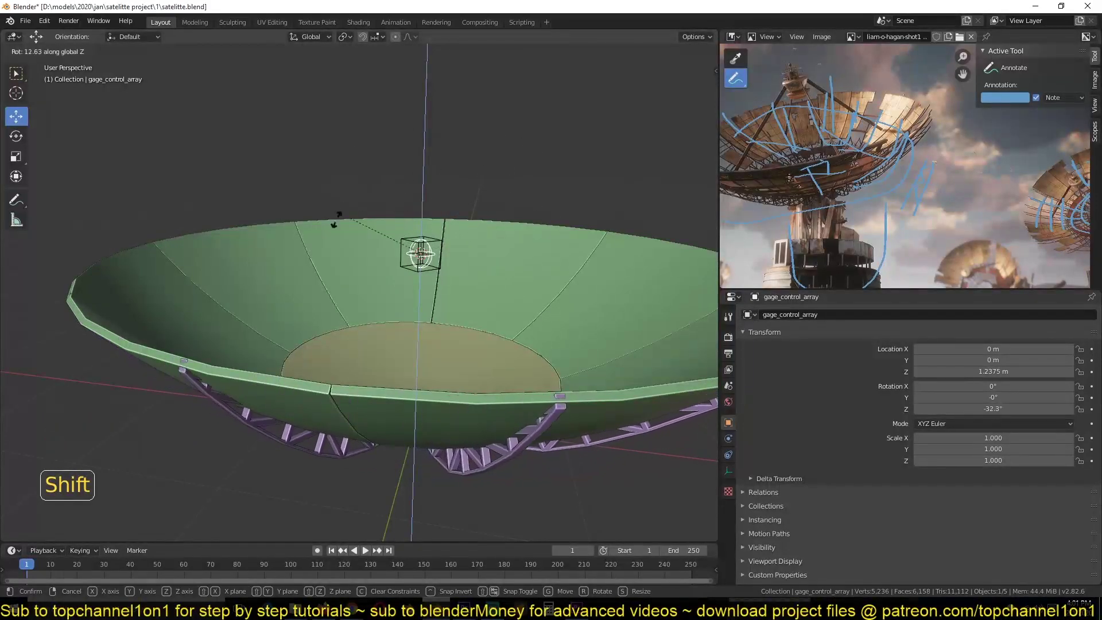
left_click(428, 339)
key("KP_7")
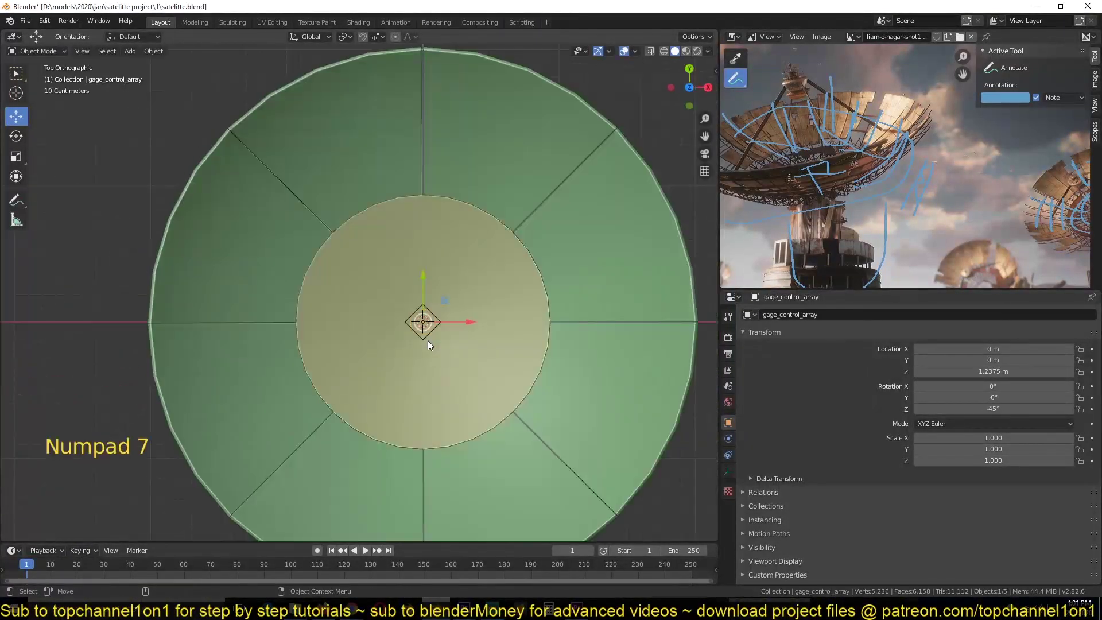
scroll(428, 340, "down", 4)
key("z")
scroll(550, 356, "up", 3)
key("r")
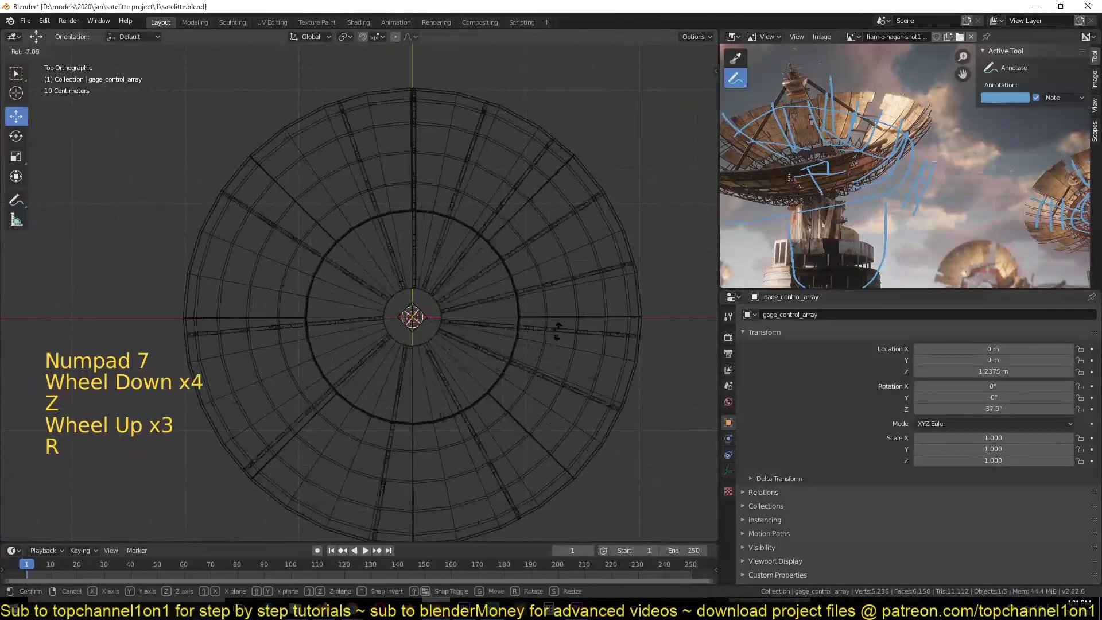
right_click(588, 344)
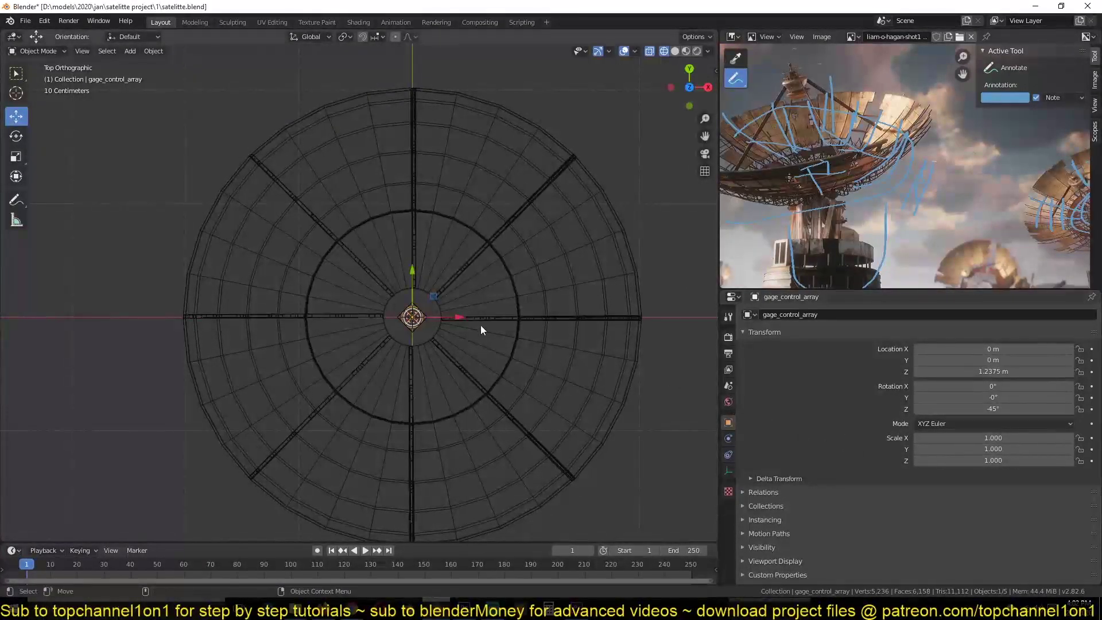
- Select the gage support bars and enter a new Array count
left_click(497, 317)
left_click(600, 319)
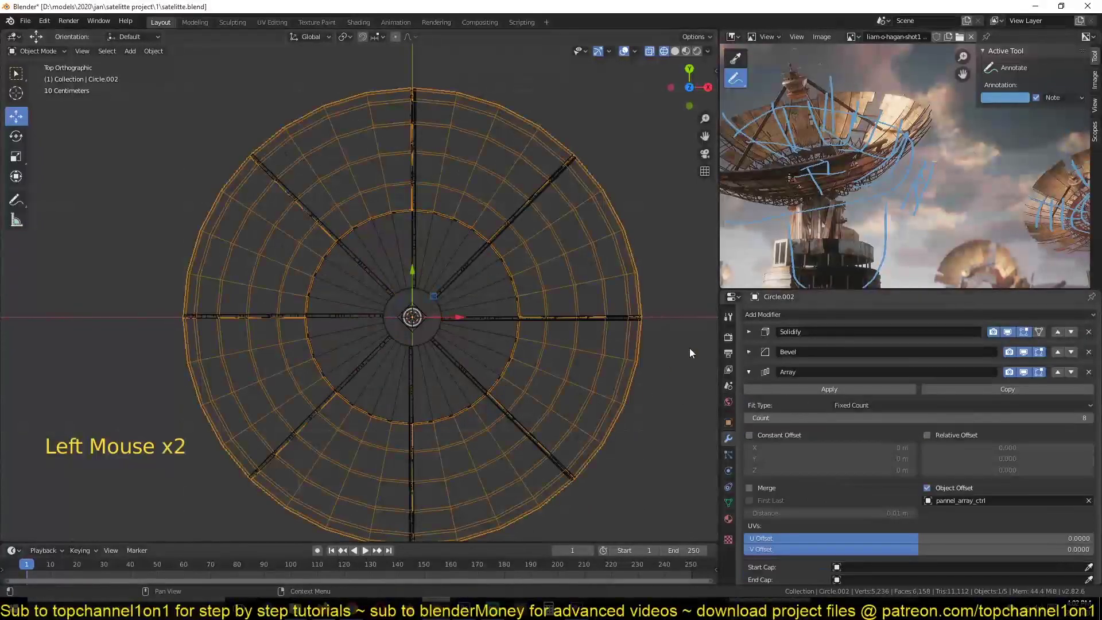
left_click(604, 315)
left_click(1030, 418)
key("Return")
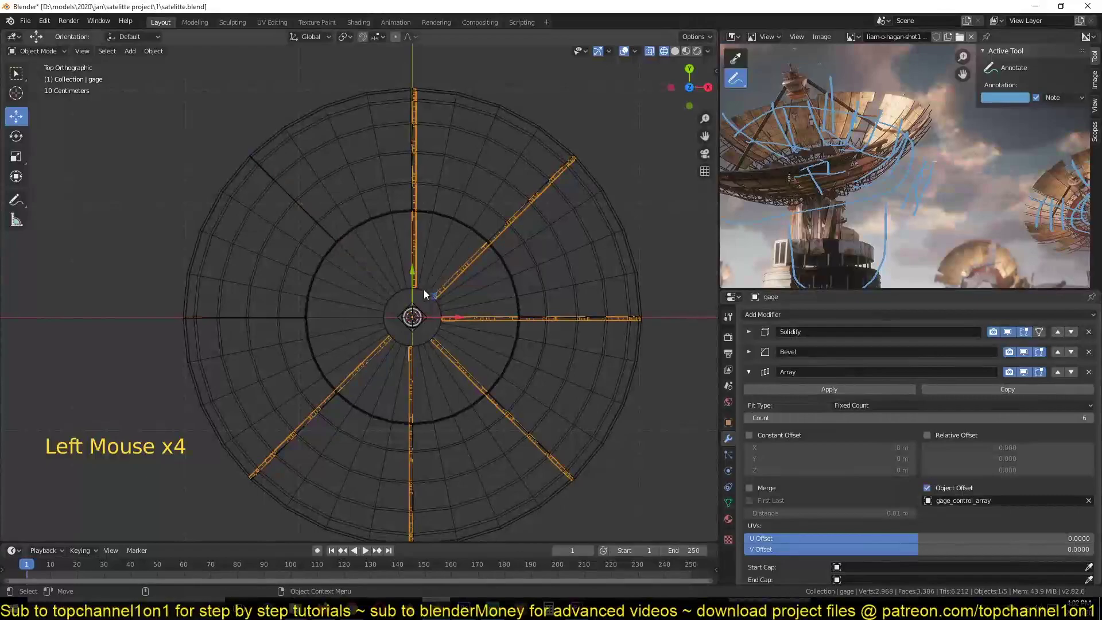
- Rotate gage_control_array about Z to about −22.2° to reorient the bars
key("alt+a")
left_click(412, 322)
key("r")
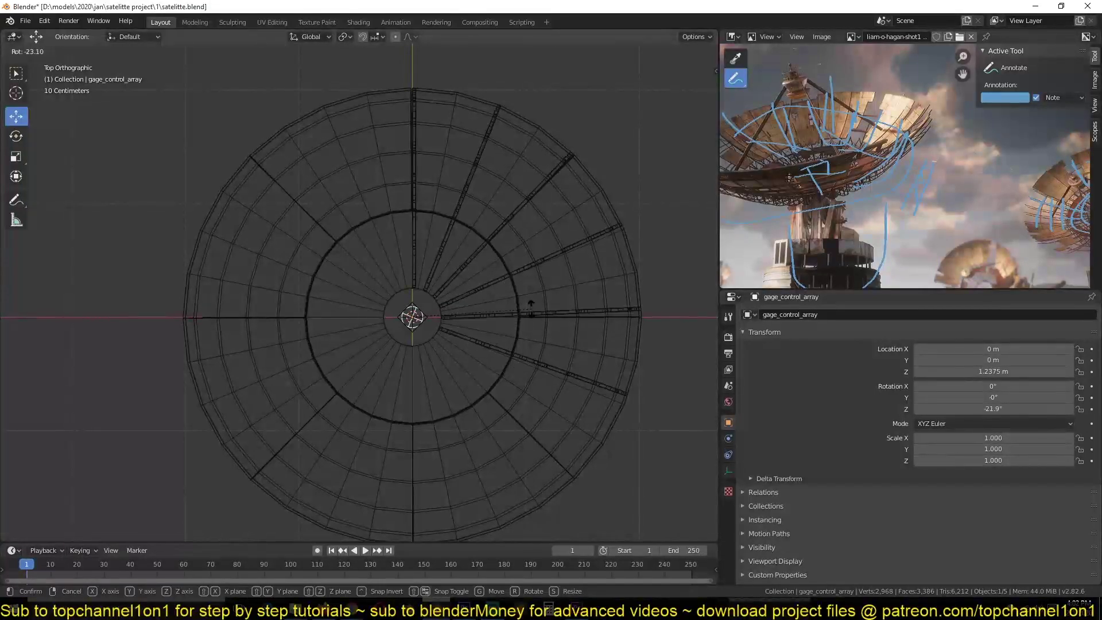
left_click(532, 310)
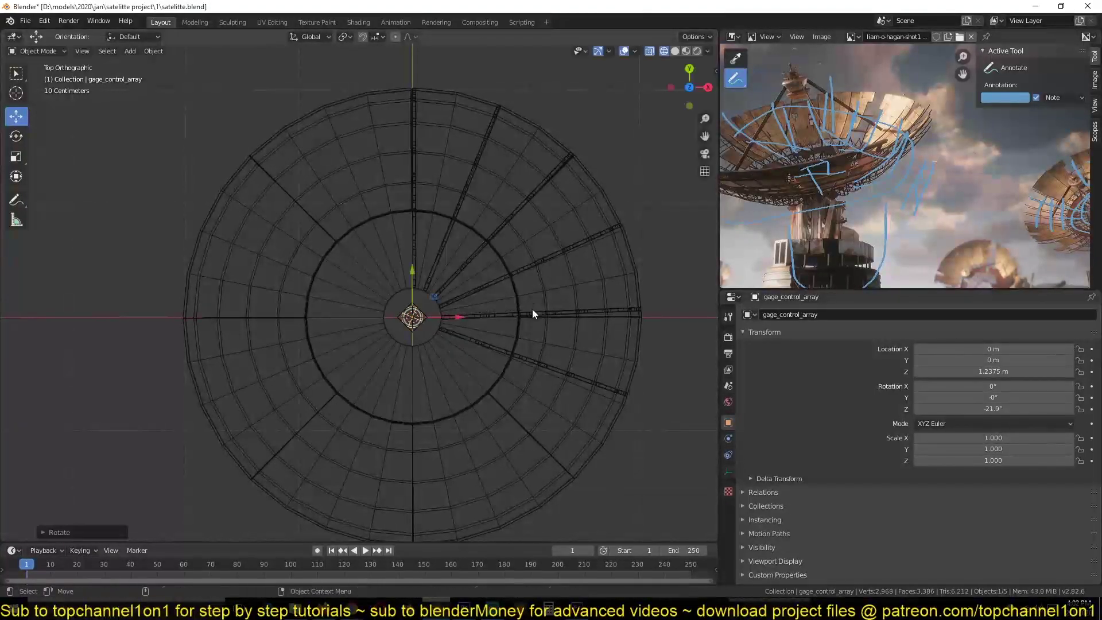
key("r")
left_click(677, 381)
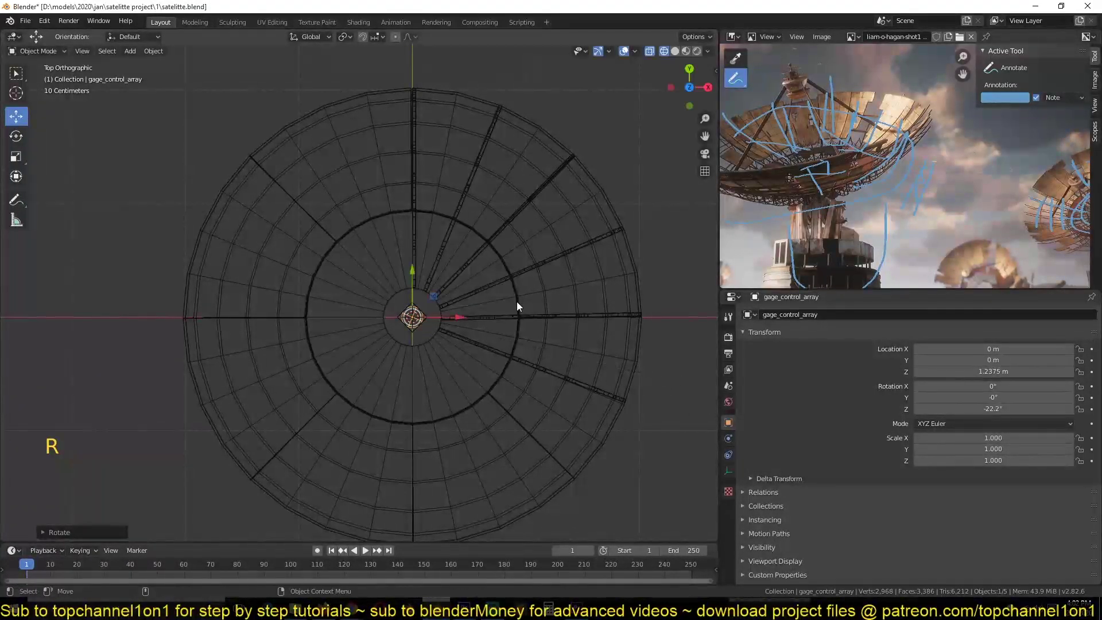
- Raise gage's Array modifier count to 16 support bars
left_click(546, 261)
left_click(545, 261)
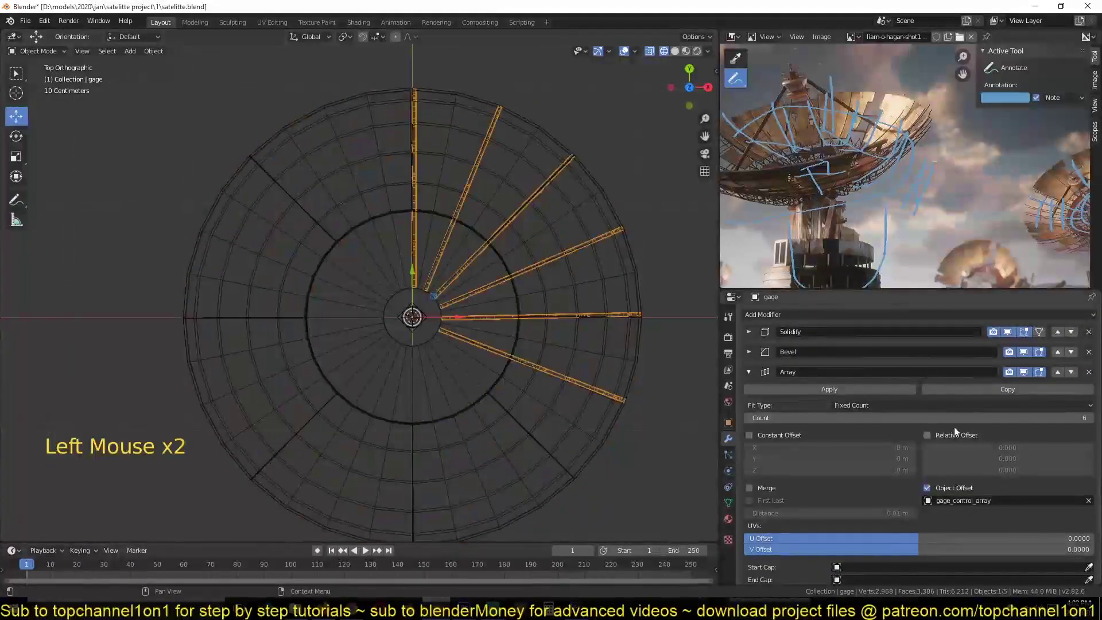
left_click(1086, 417)
triple_click(1086, 418)
double_click(1086, 417)
triple_click(1086, 417)
double_click(1086, 417)
double_click(1086, 417)
left_click(1086, 417)
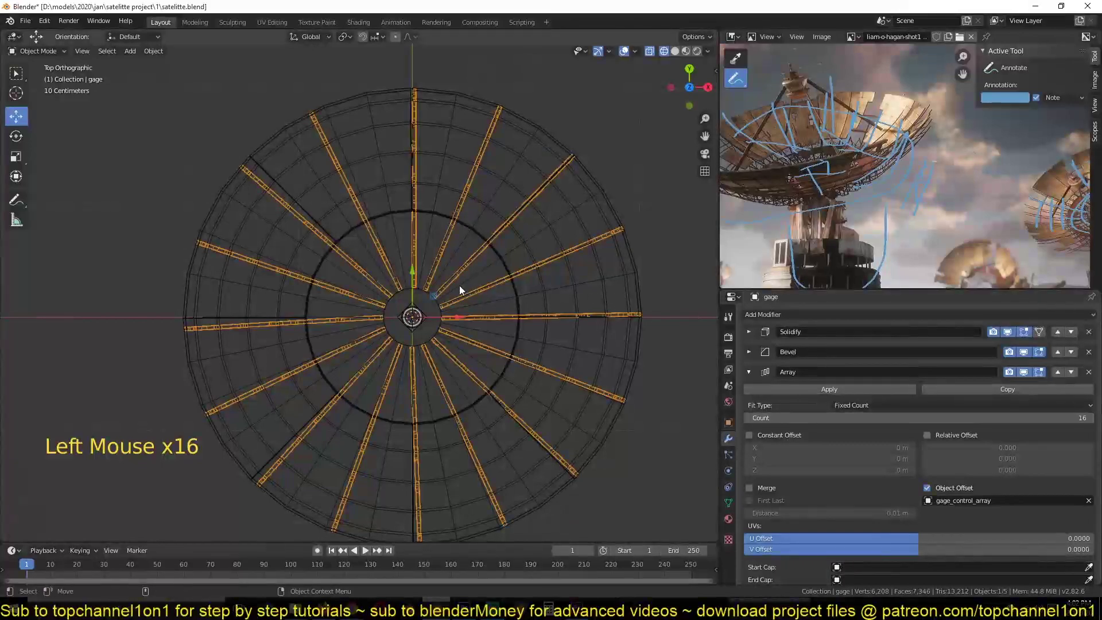
- Return to solid shading and move the support bars slightly up along Z
key("z")
key("alt+a")
middle_click_drag(587, 298, 555, 206)
scroll(546, 173, "down", 3)
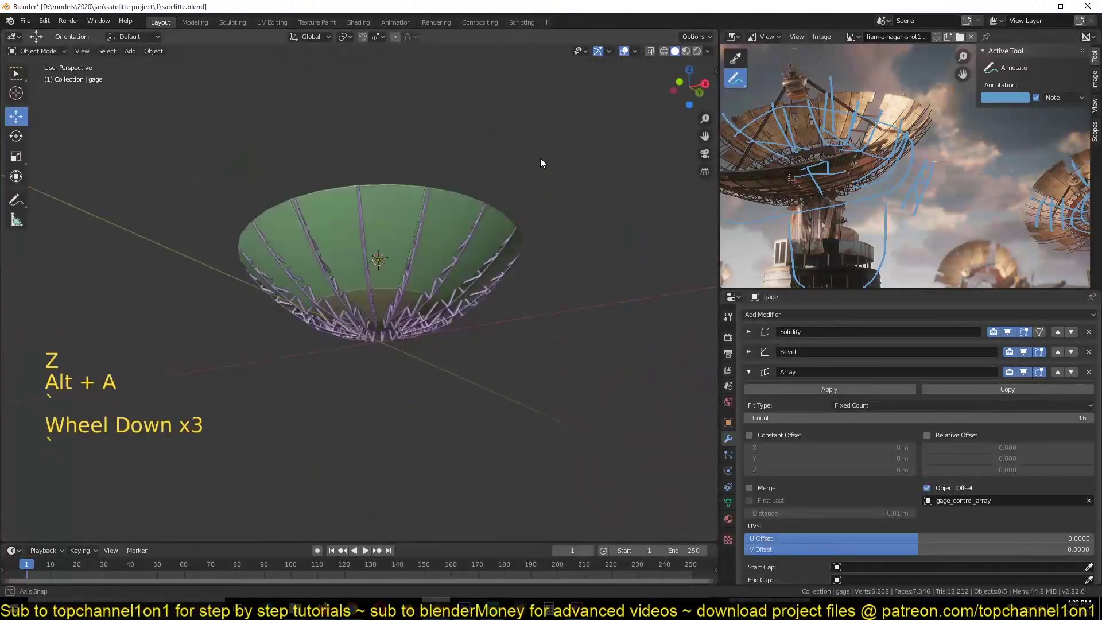
scroll(516, 262, "up", 3)
middle_click_drag(532, 266, 489, 351)
scroll(516, 353, "up", 1)
left_click(533, 353)
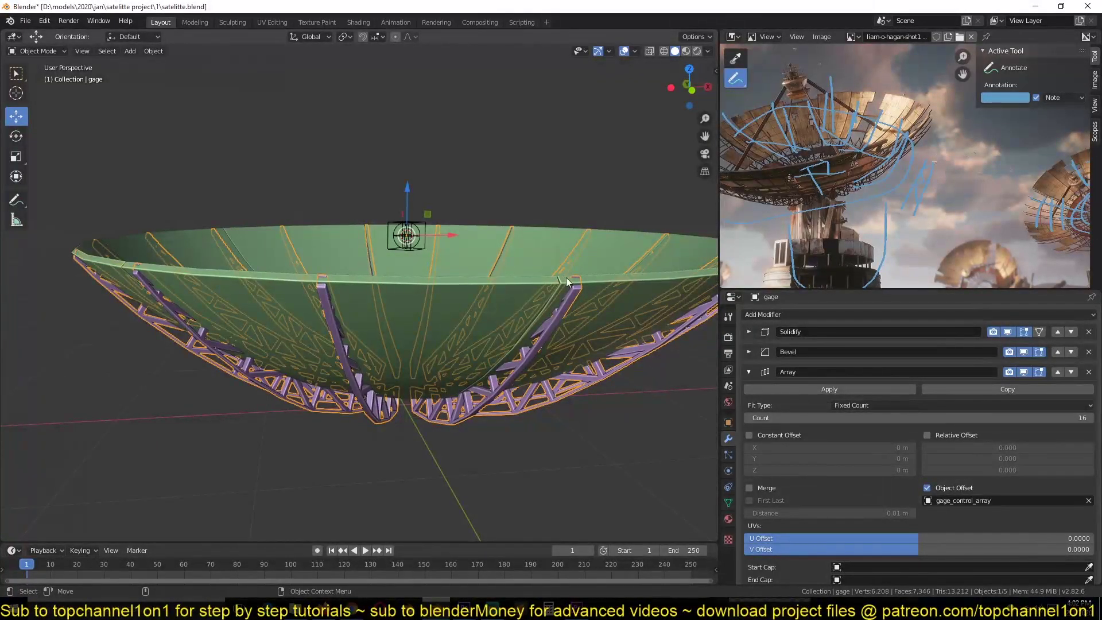
key("g")
key("z")
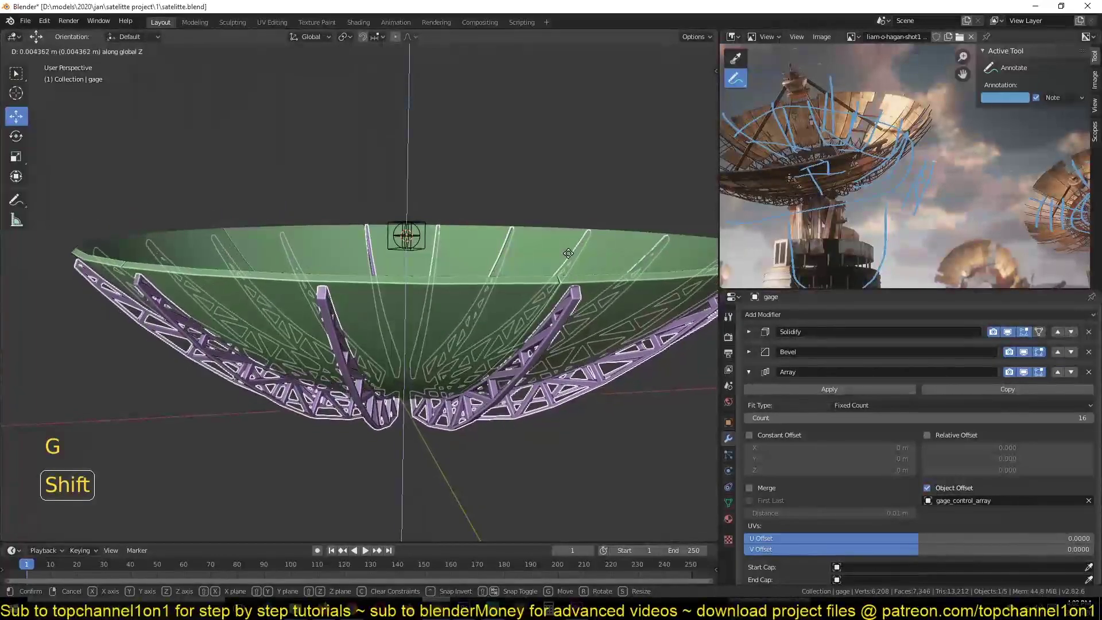
left_click(571, 252)
- In top view, shift the support bars about 0.03 m along Y
key("alt+a")
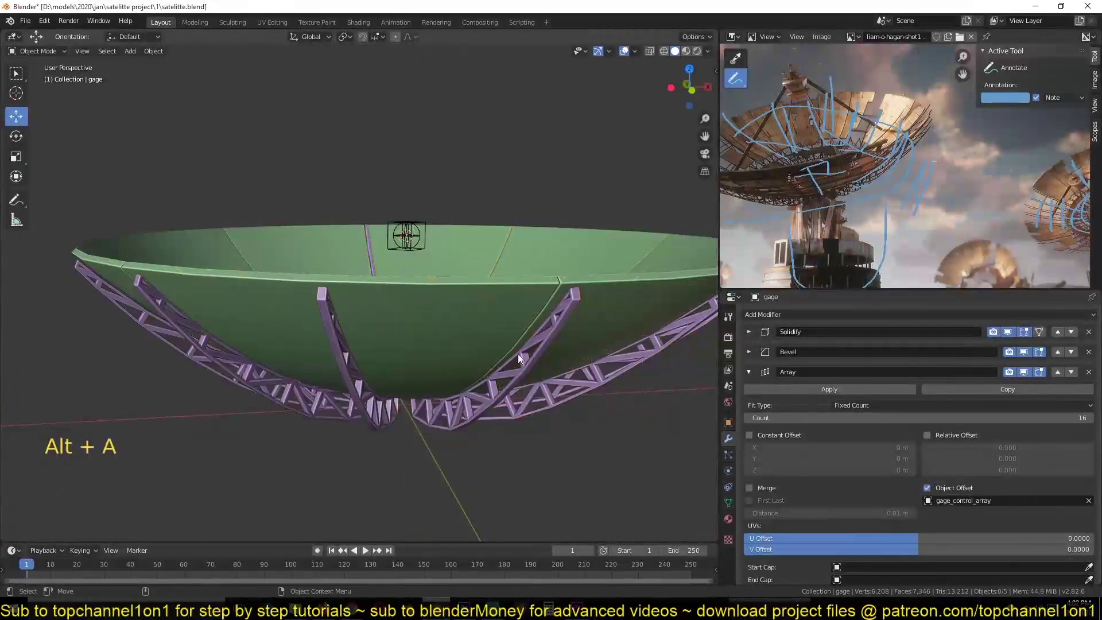
middle_click_drag(508, 353, 240, 263)
left_click(298, 266)
left_click(297, 268)
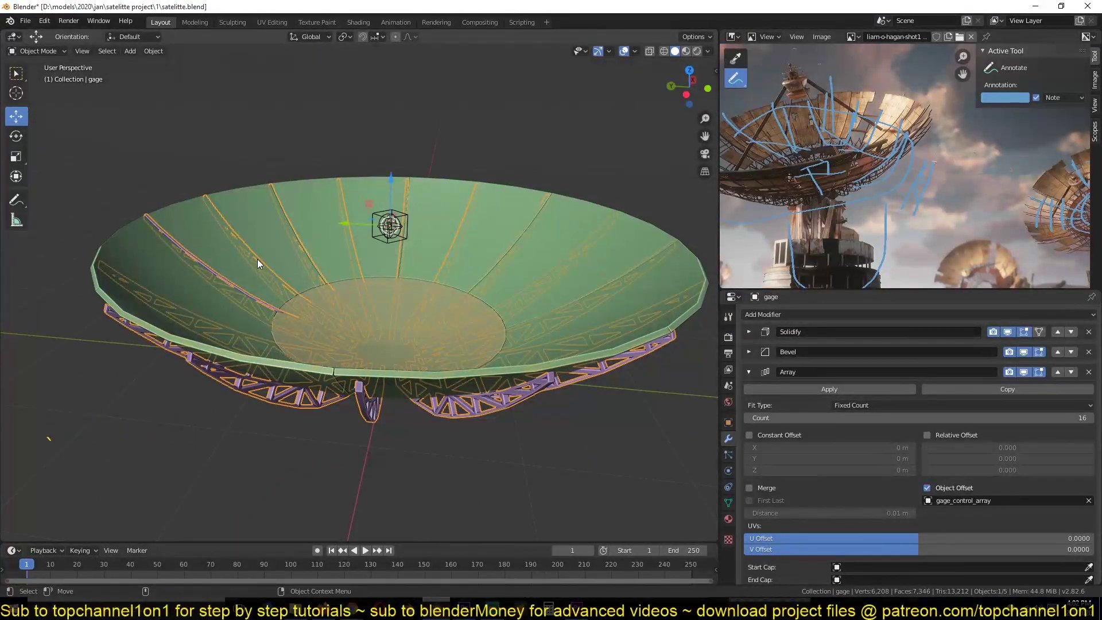
key("KP_7")
scroll(263, 309, "down", 1)
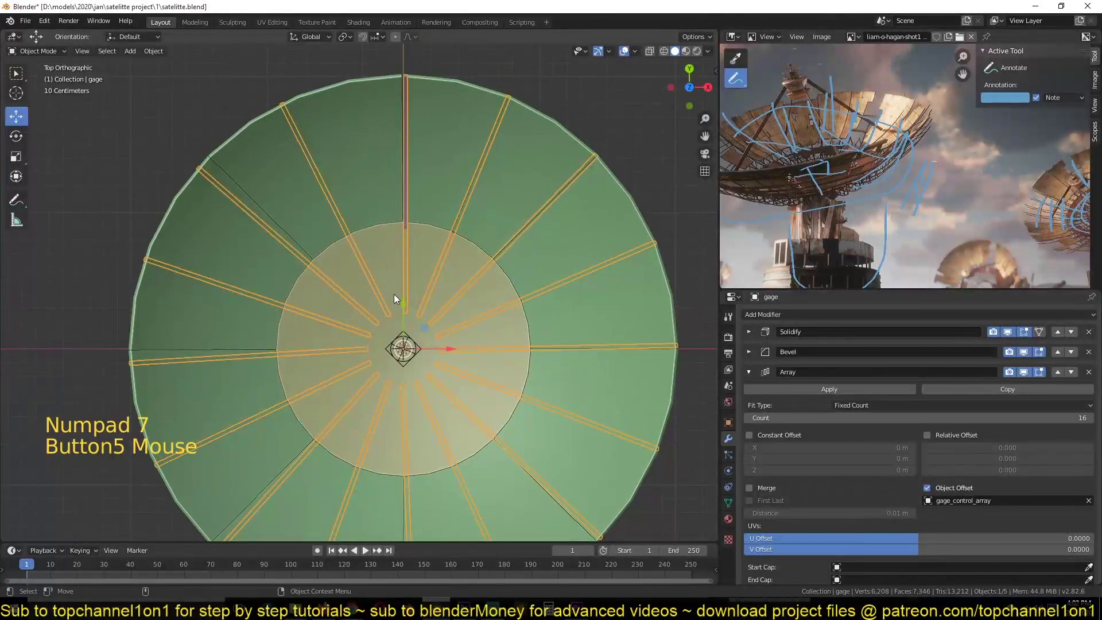
left_click_drag(405, 305, 407, 313)
key("alt+a")
middle_click_drag(467, 286, 483, 335)
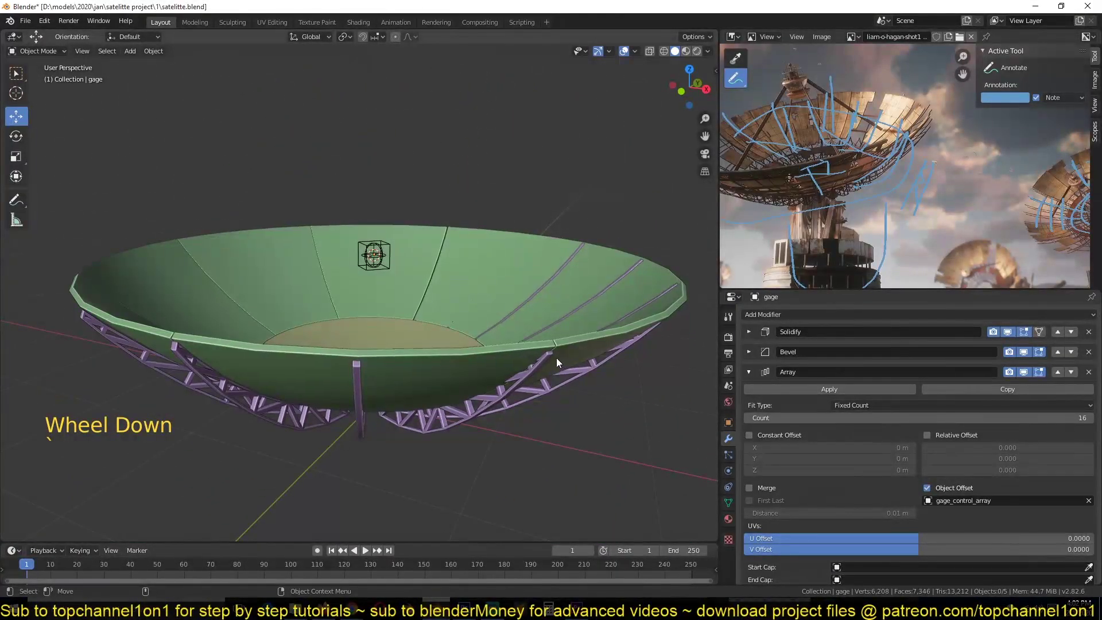
- Undo the bar shift and push Circle.002's dish panels 0.0128 along their normals
key("ctrl+z")
key("ctrl+z")
key("alt+a")
left_click(583, 333)
key("Tab")
key("a")
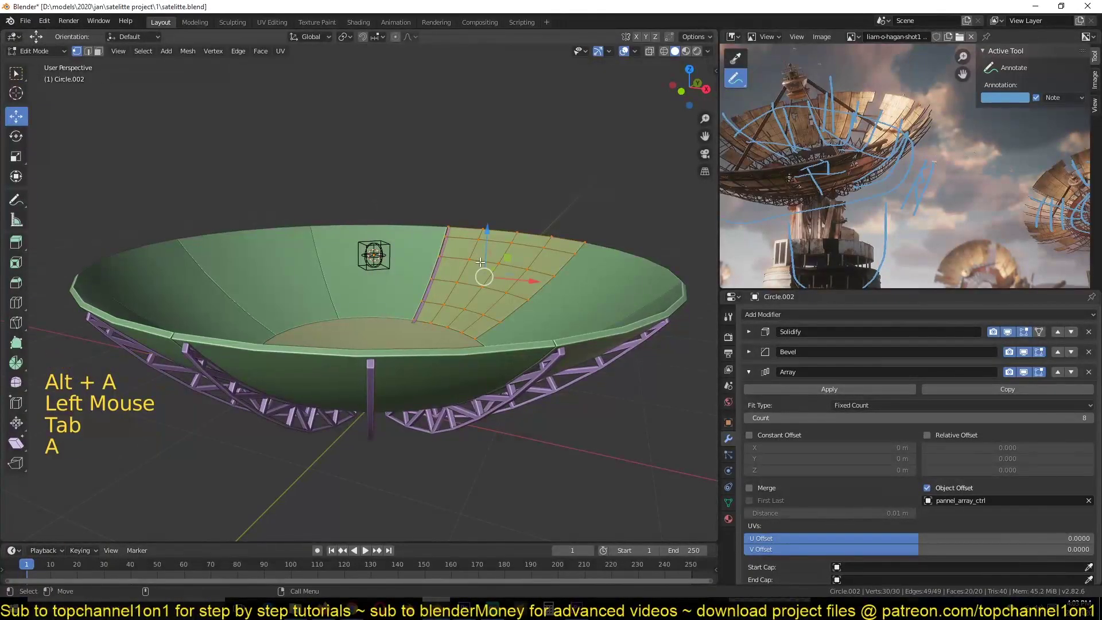
middle_click_drag(475, 262, 510, 228)
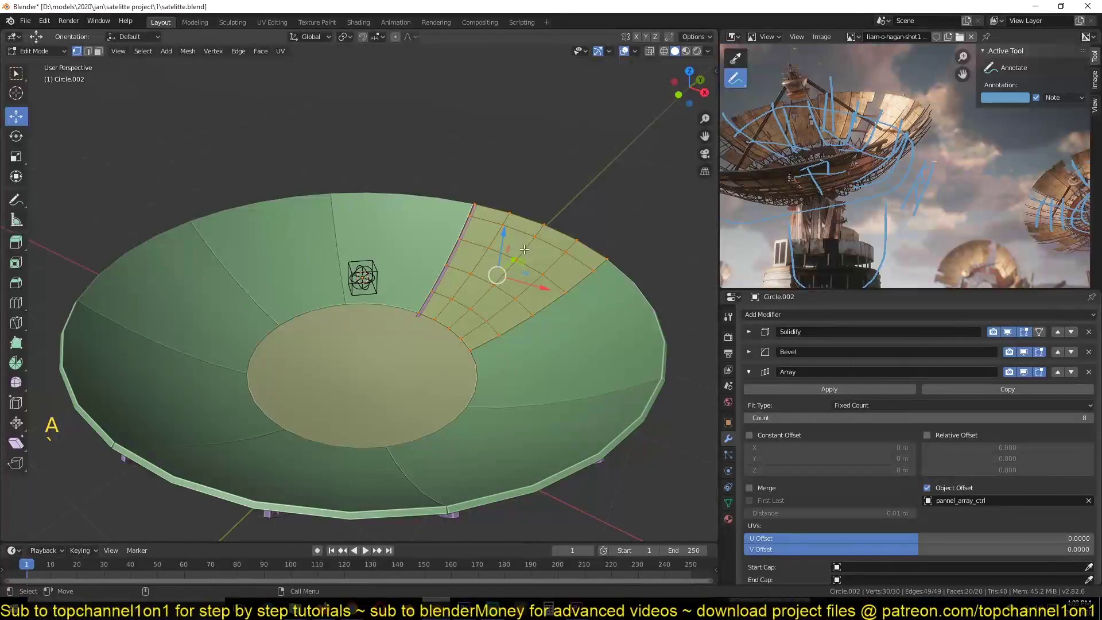
key("KP_7")
middle_click_drag(523, 299, 482, 270)
key("alt+s")
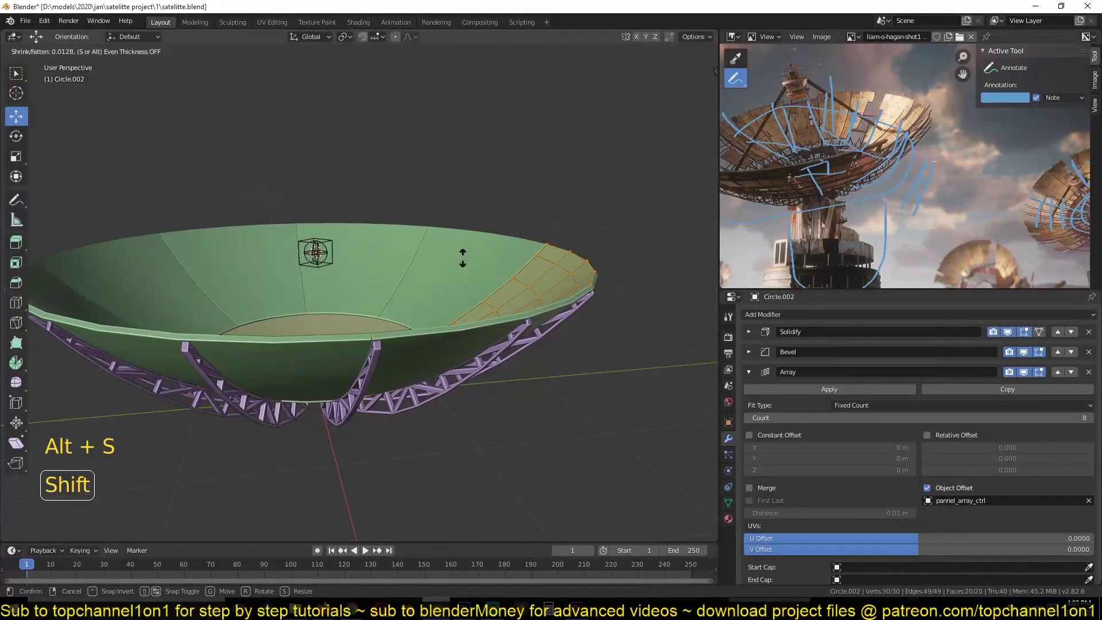
left_click(463, 258)
- Move the central disc Circle.001 along Z and save satellite.blend
key("Tab")
key("alt+a")
mouse_move(483, 336)
middle_mouse_down()
mouse_move(509, 357)
mouse_move(493, 353)
mouse_move(501, 337)
mouse_move(481, 354)
middle_mouse_up()
key("alt+a")
left_click(432, 359)
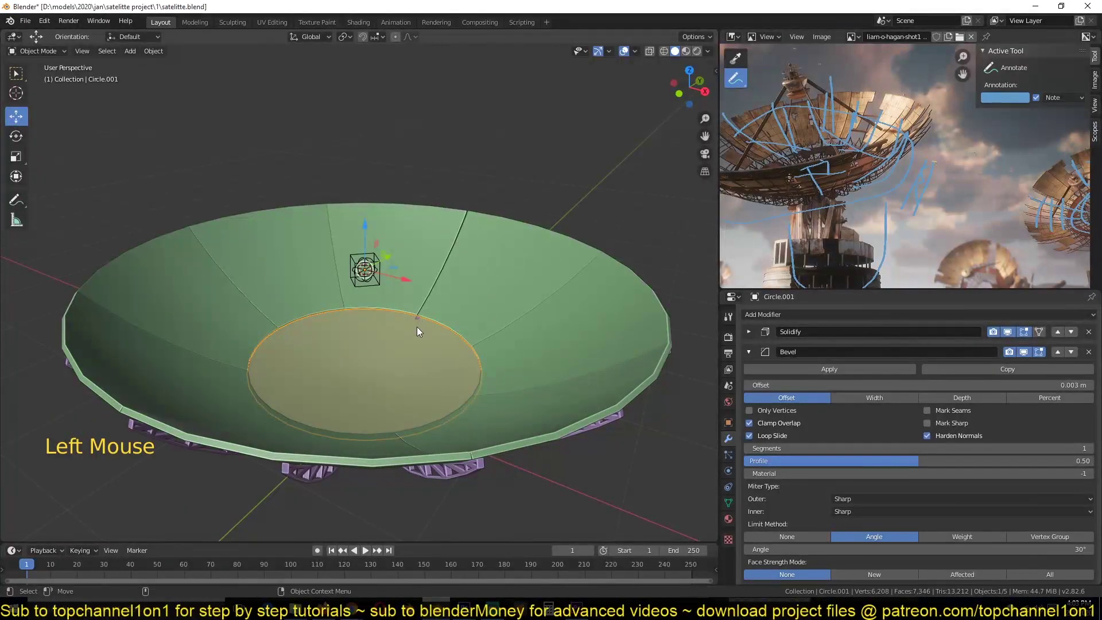
left_click_drag(365, 226, 367, 226)
key("alt+a")
middle_click_drag(456, 345, 429, 340)
key("ctrl+s")
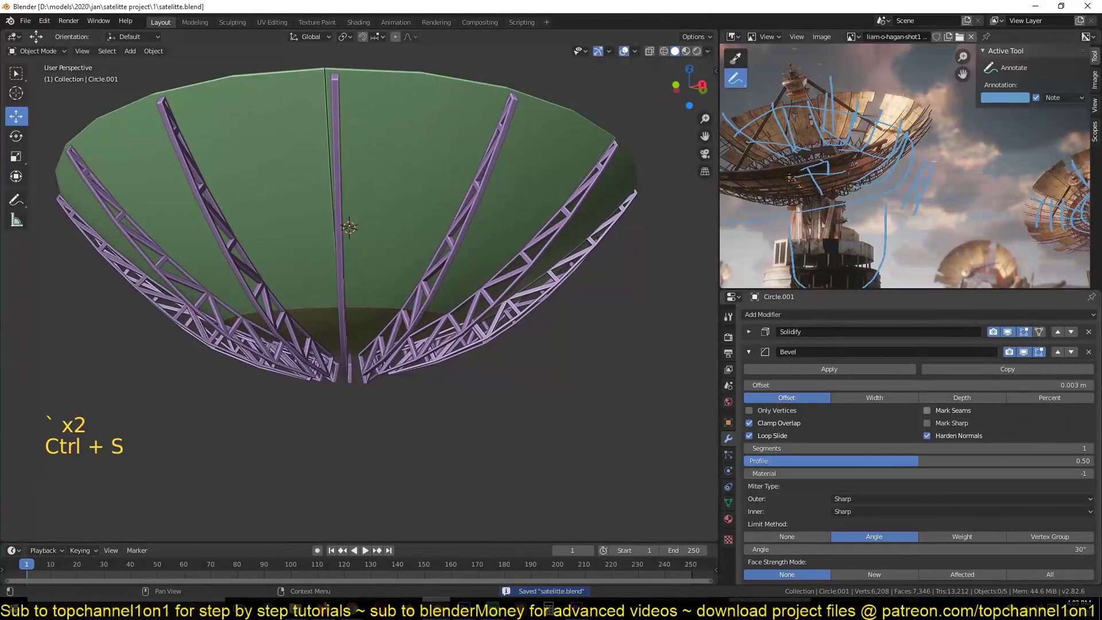